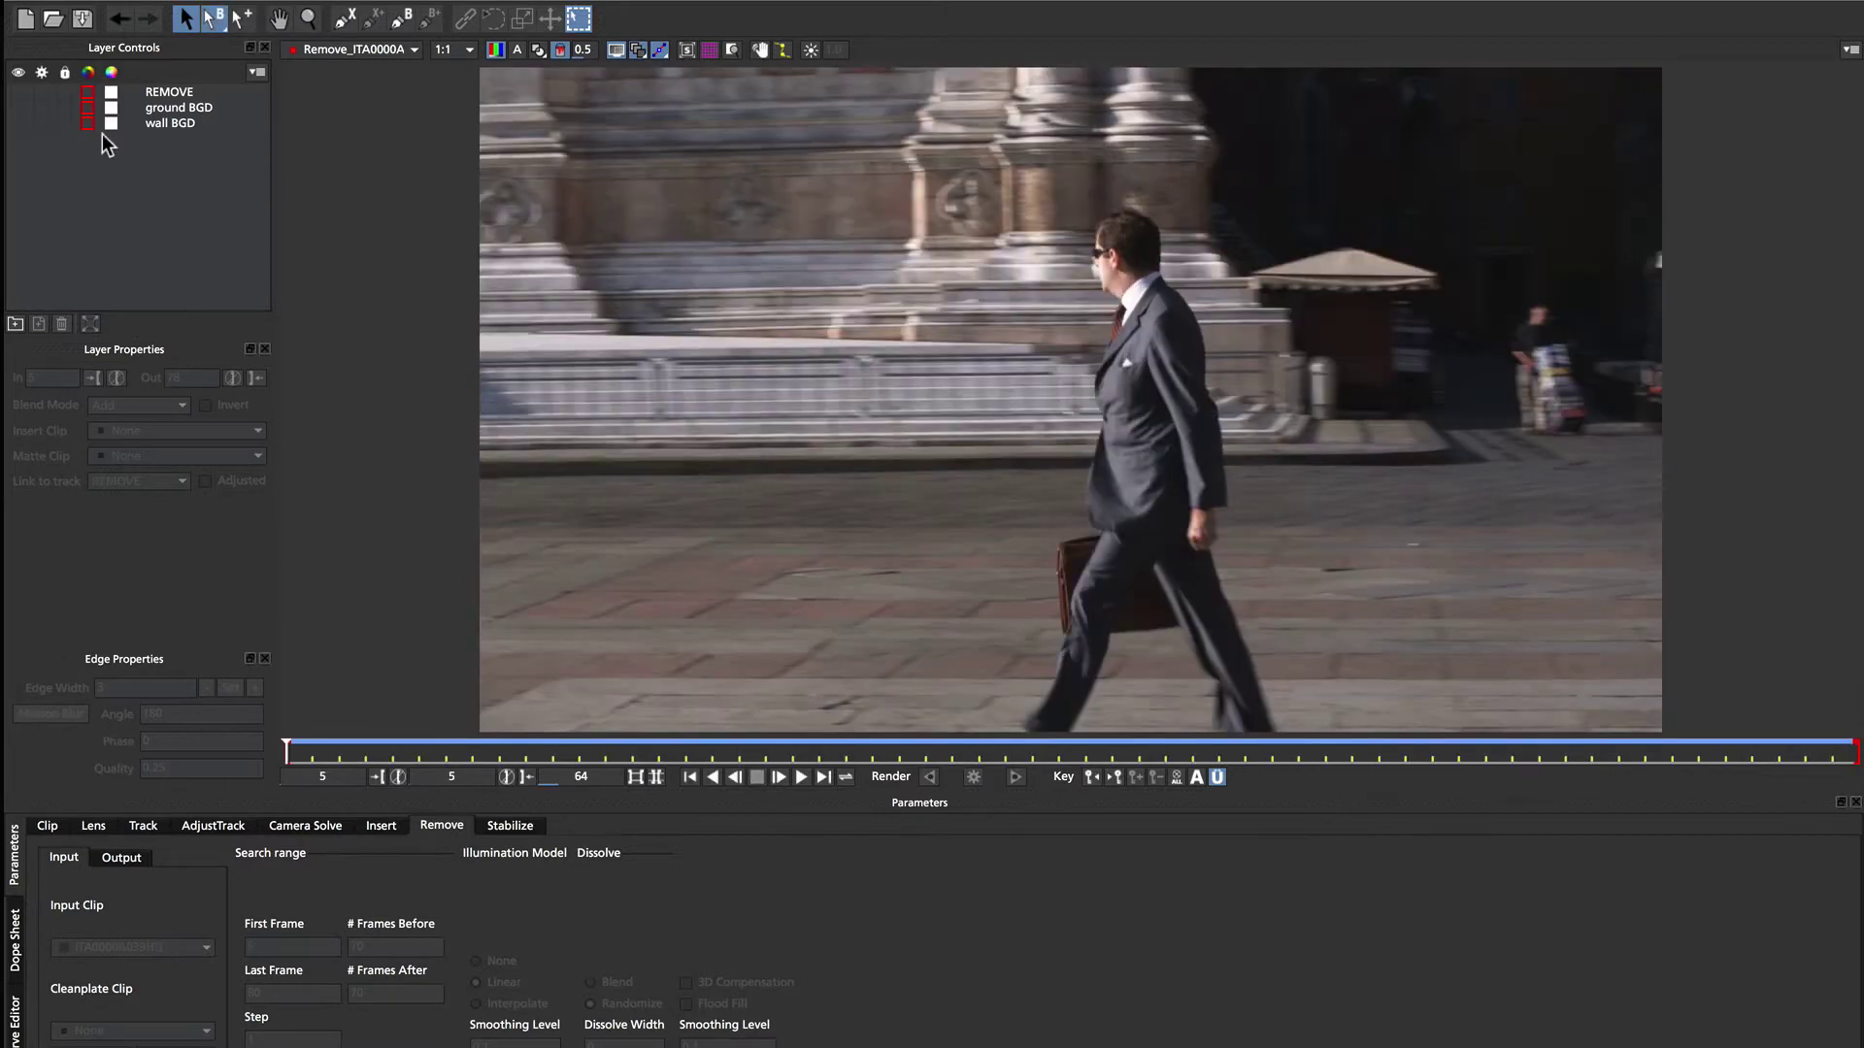
Show the REMOVE layer, select its spline around the walking man, and play the clip to review how the shape follows him.
left_click(17, 92)
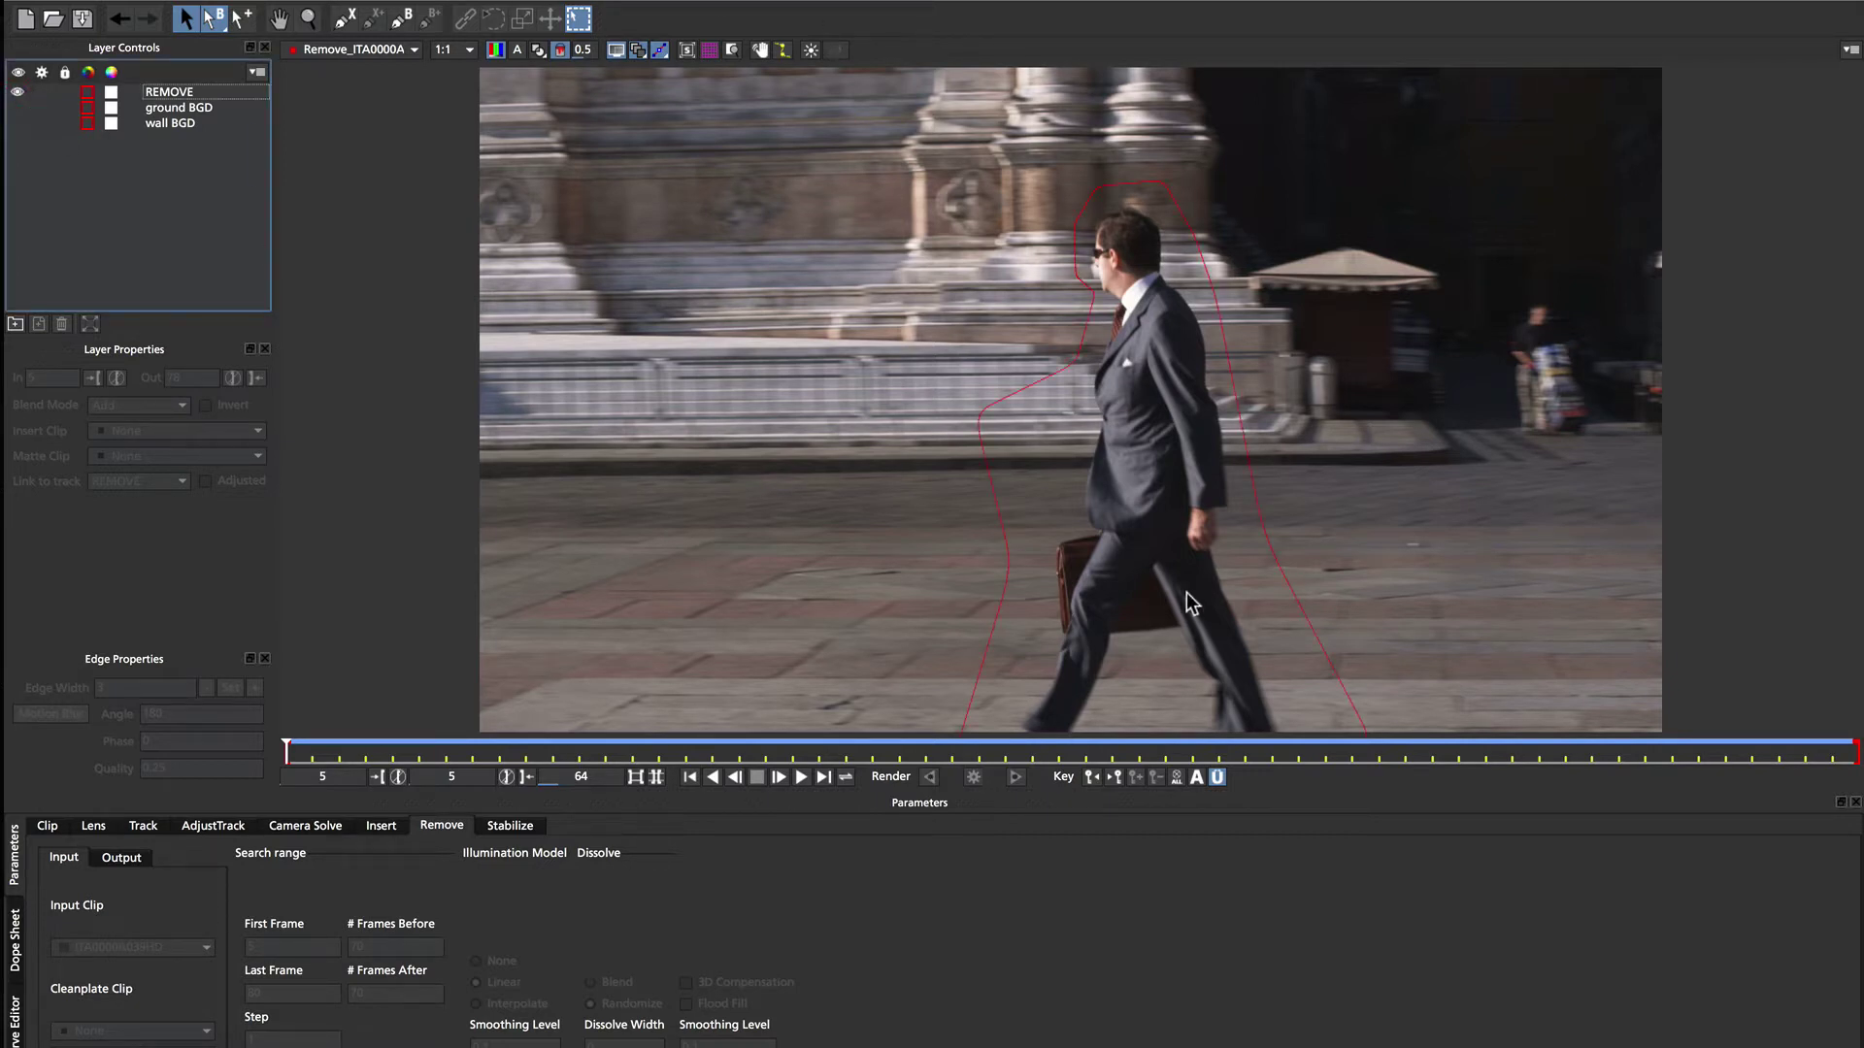
left_click(1103, 184)
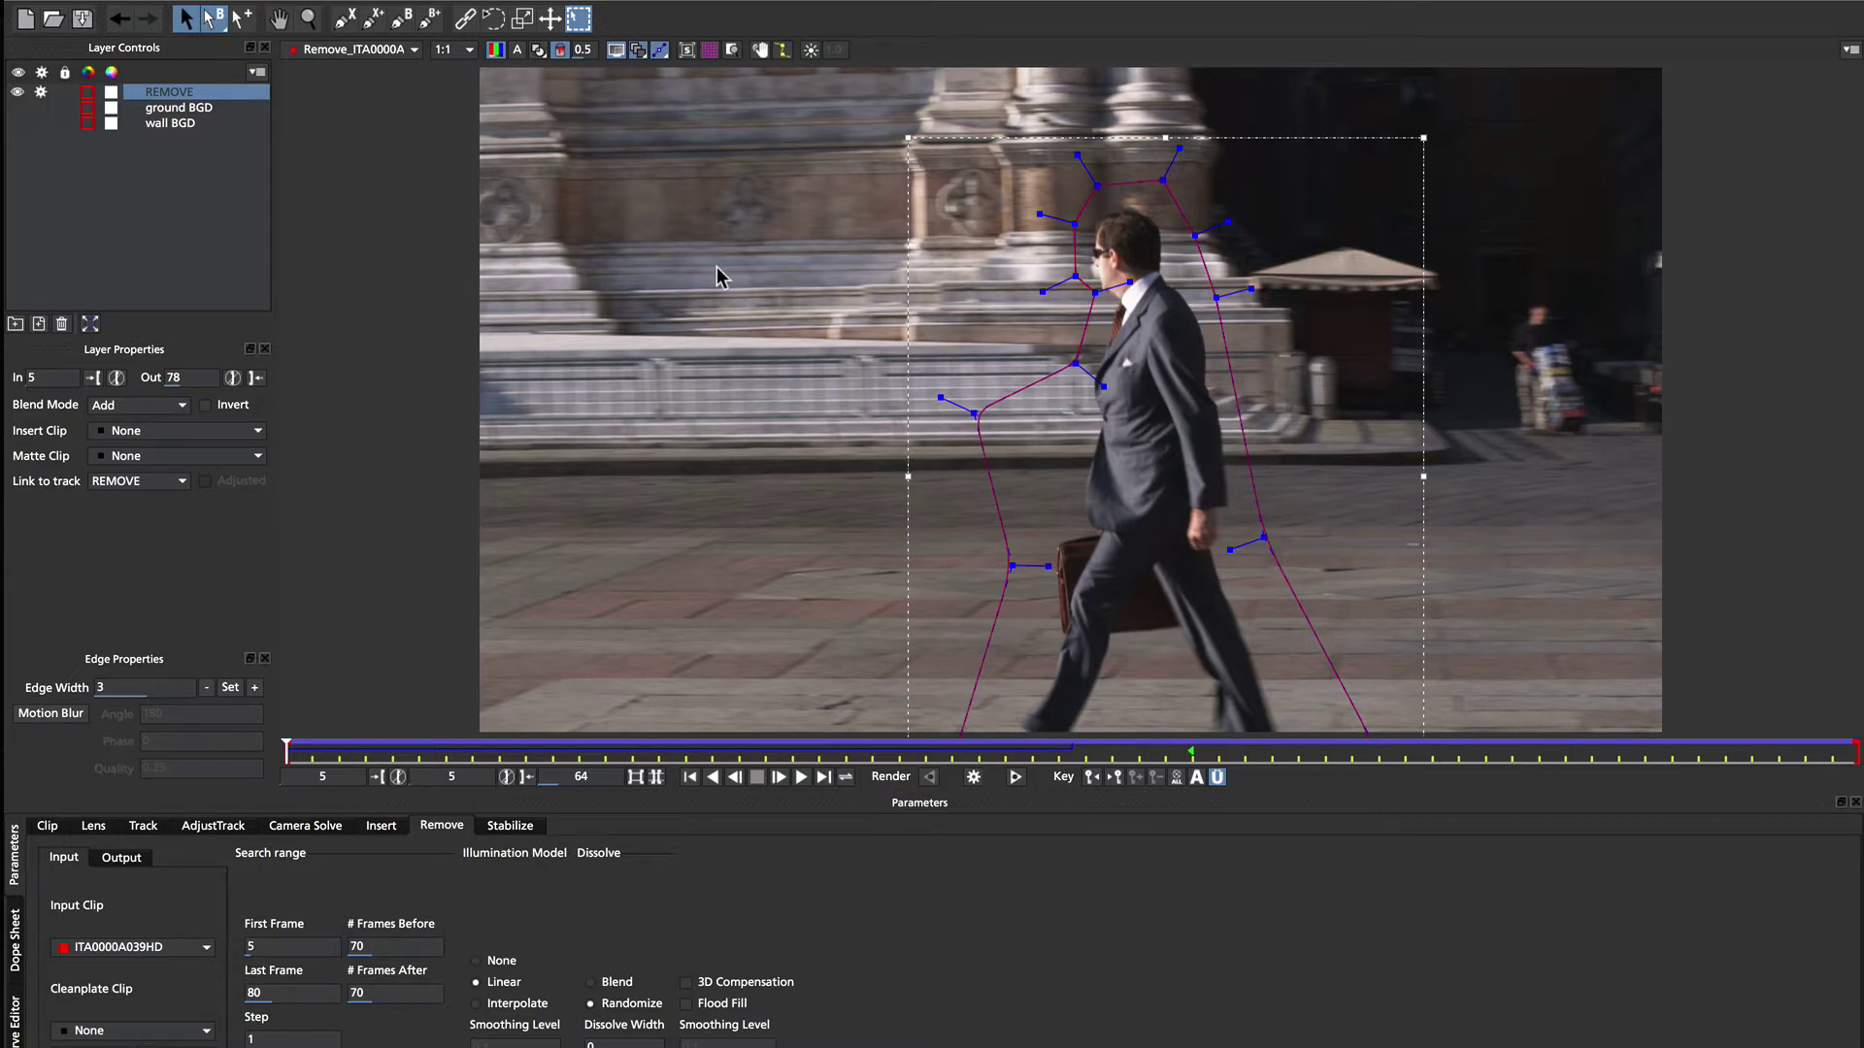
key("space")
key("space")
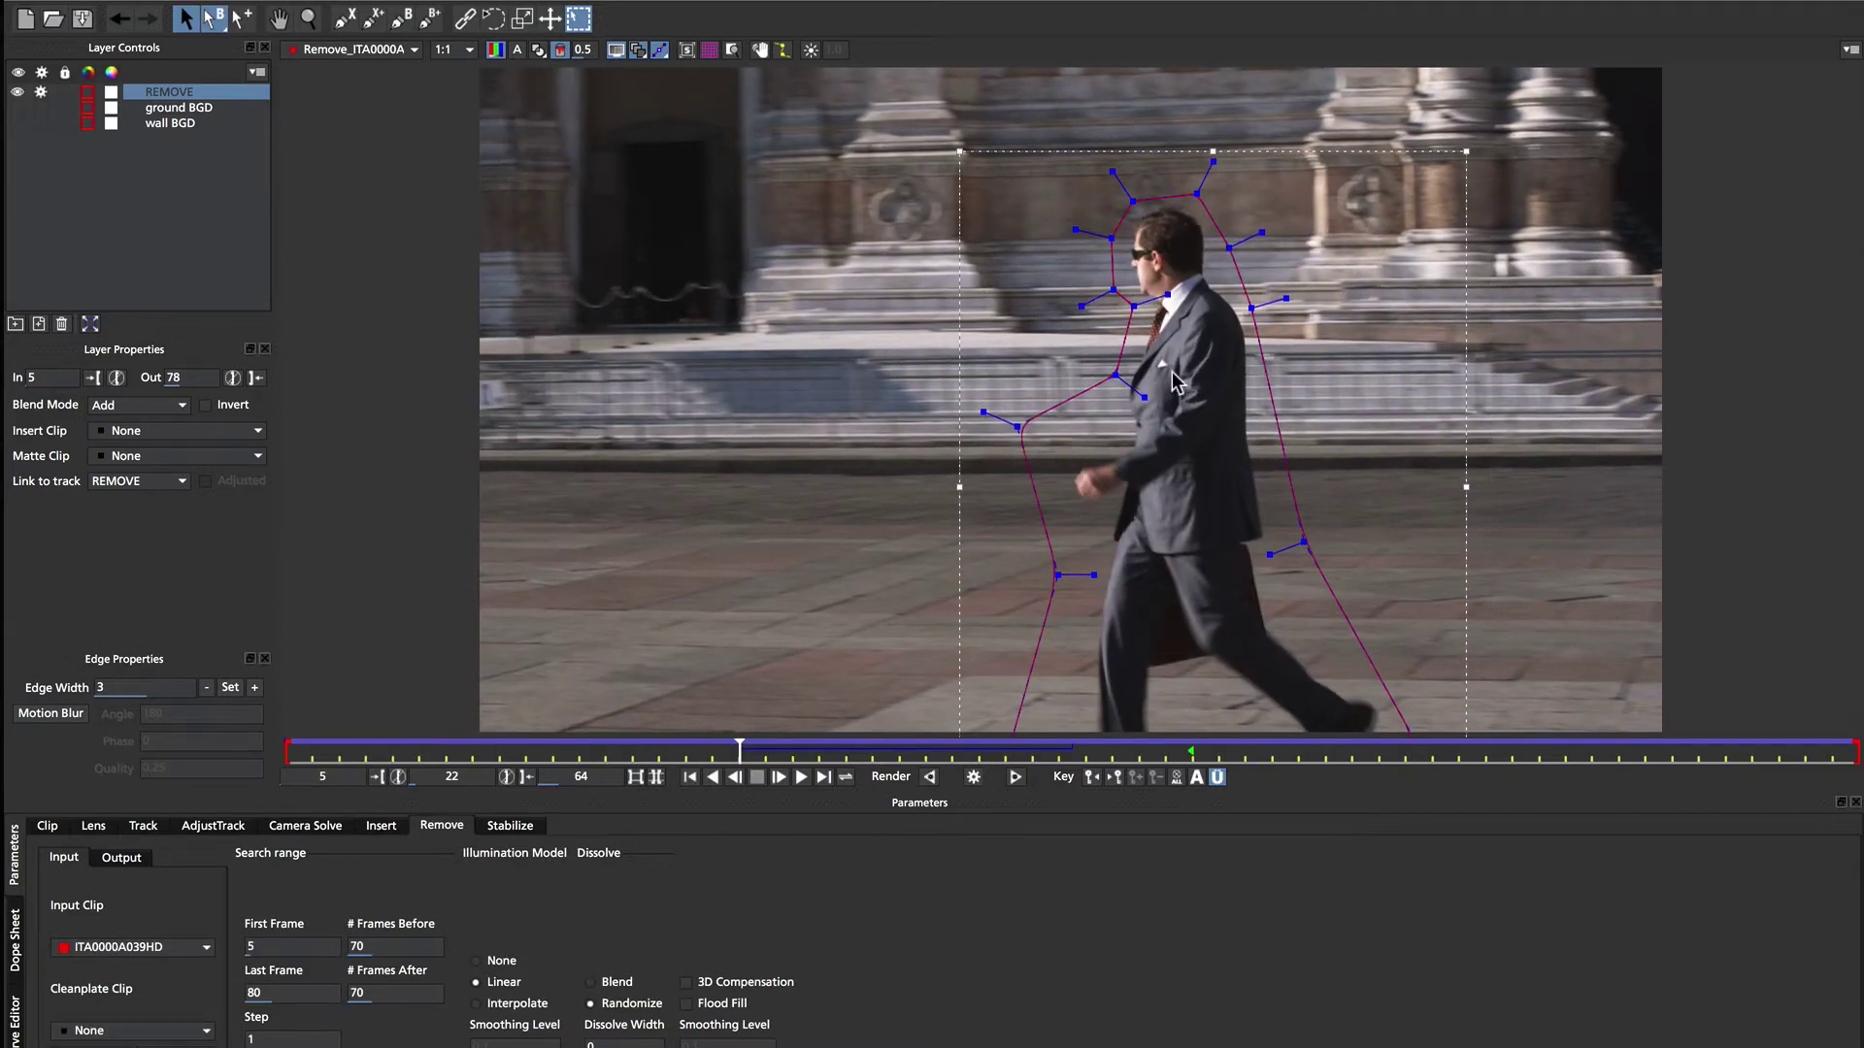
key("space")
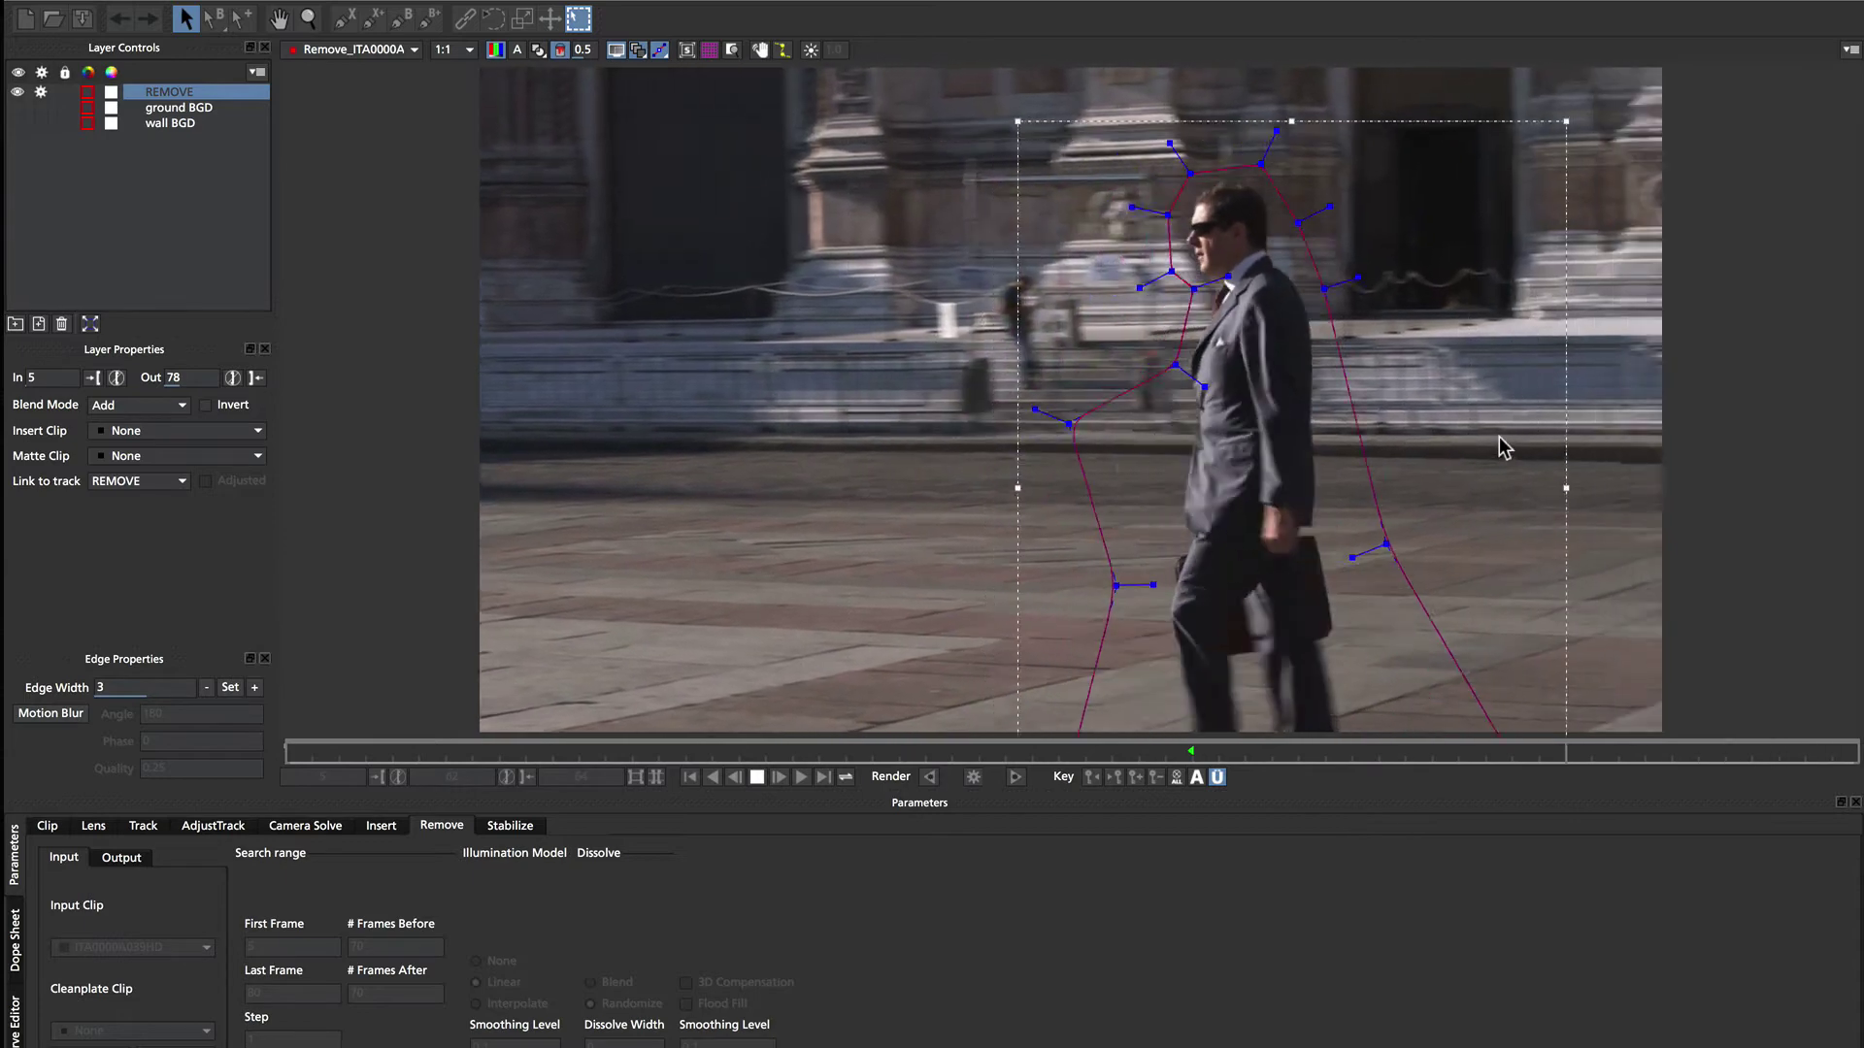
key("space")
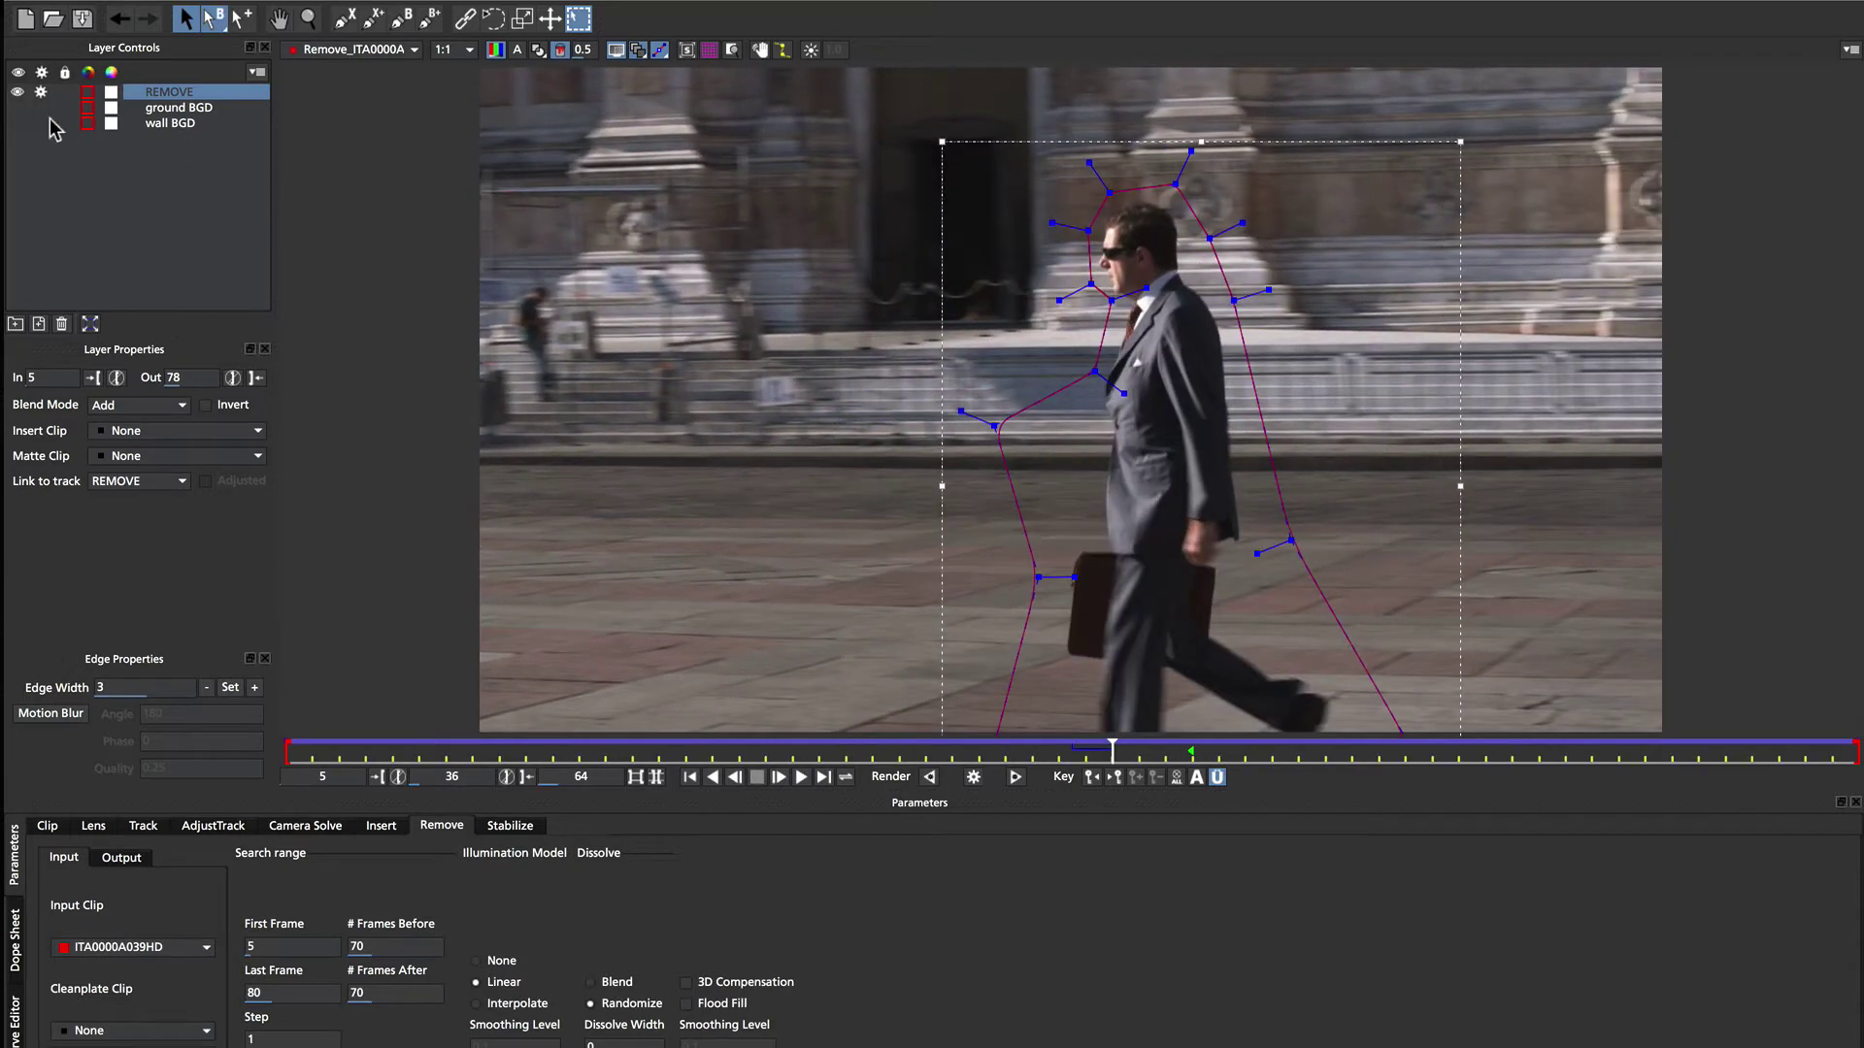
Show the ground BGD layer, turn on the planar surface and grid overlays, and select that layer to check its perspective.
left_click(18, 107)
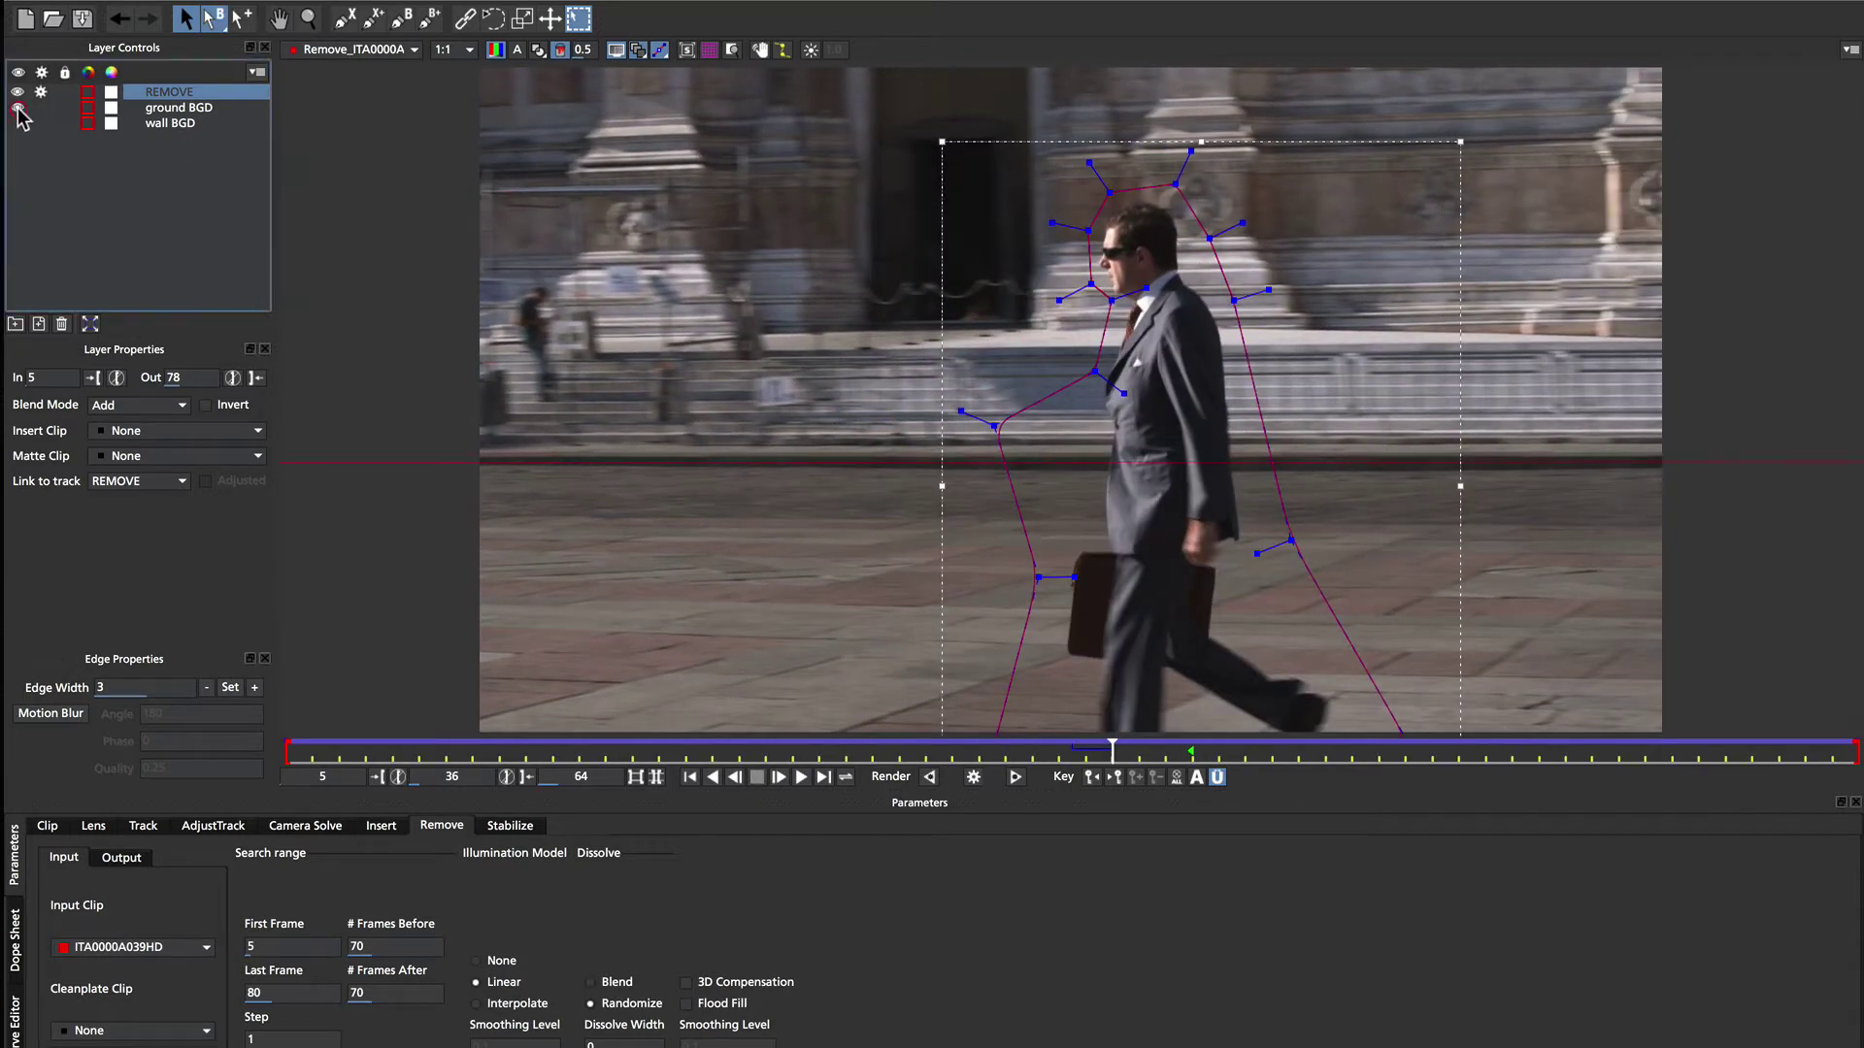
left_click(687, 50)
left_click(709, 49)
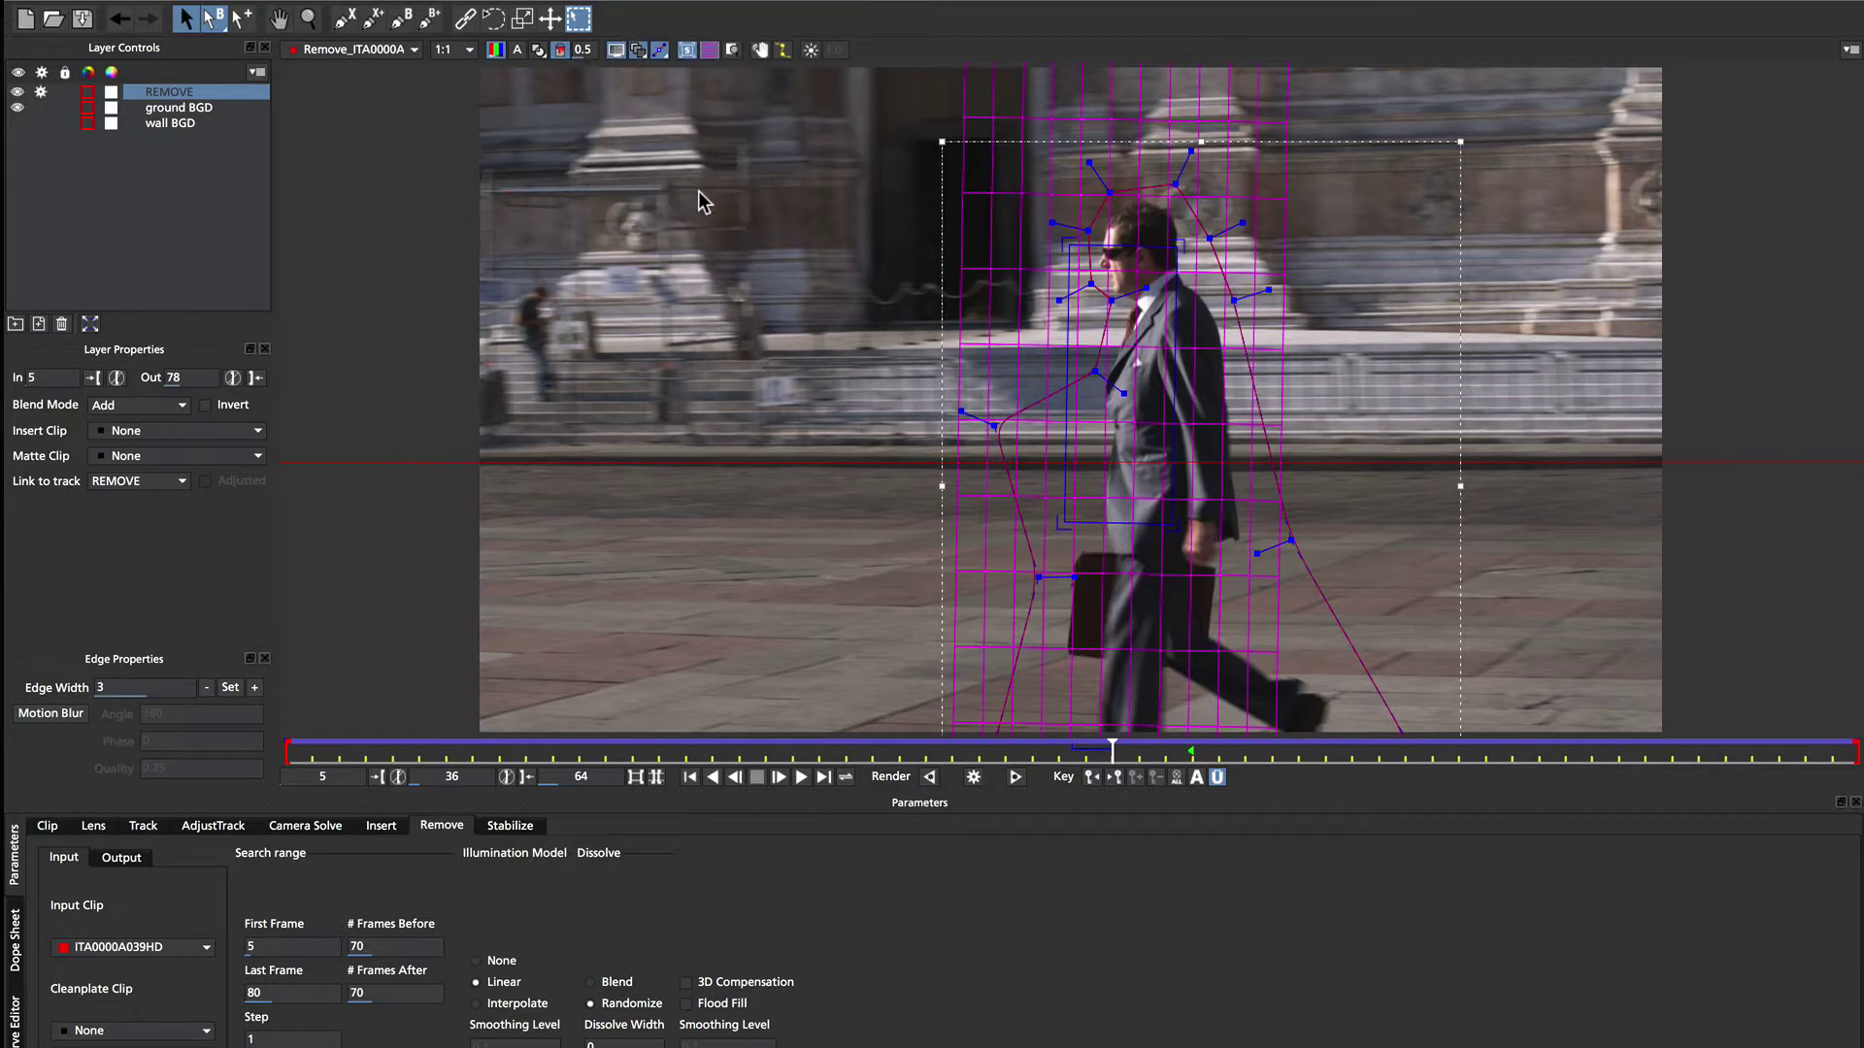
left_click(215, 108)
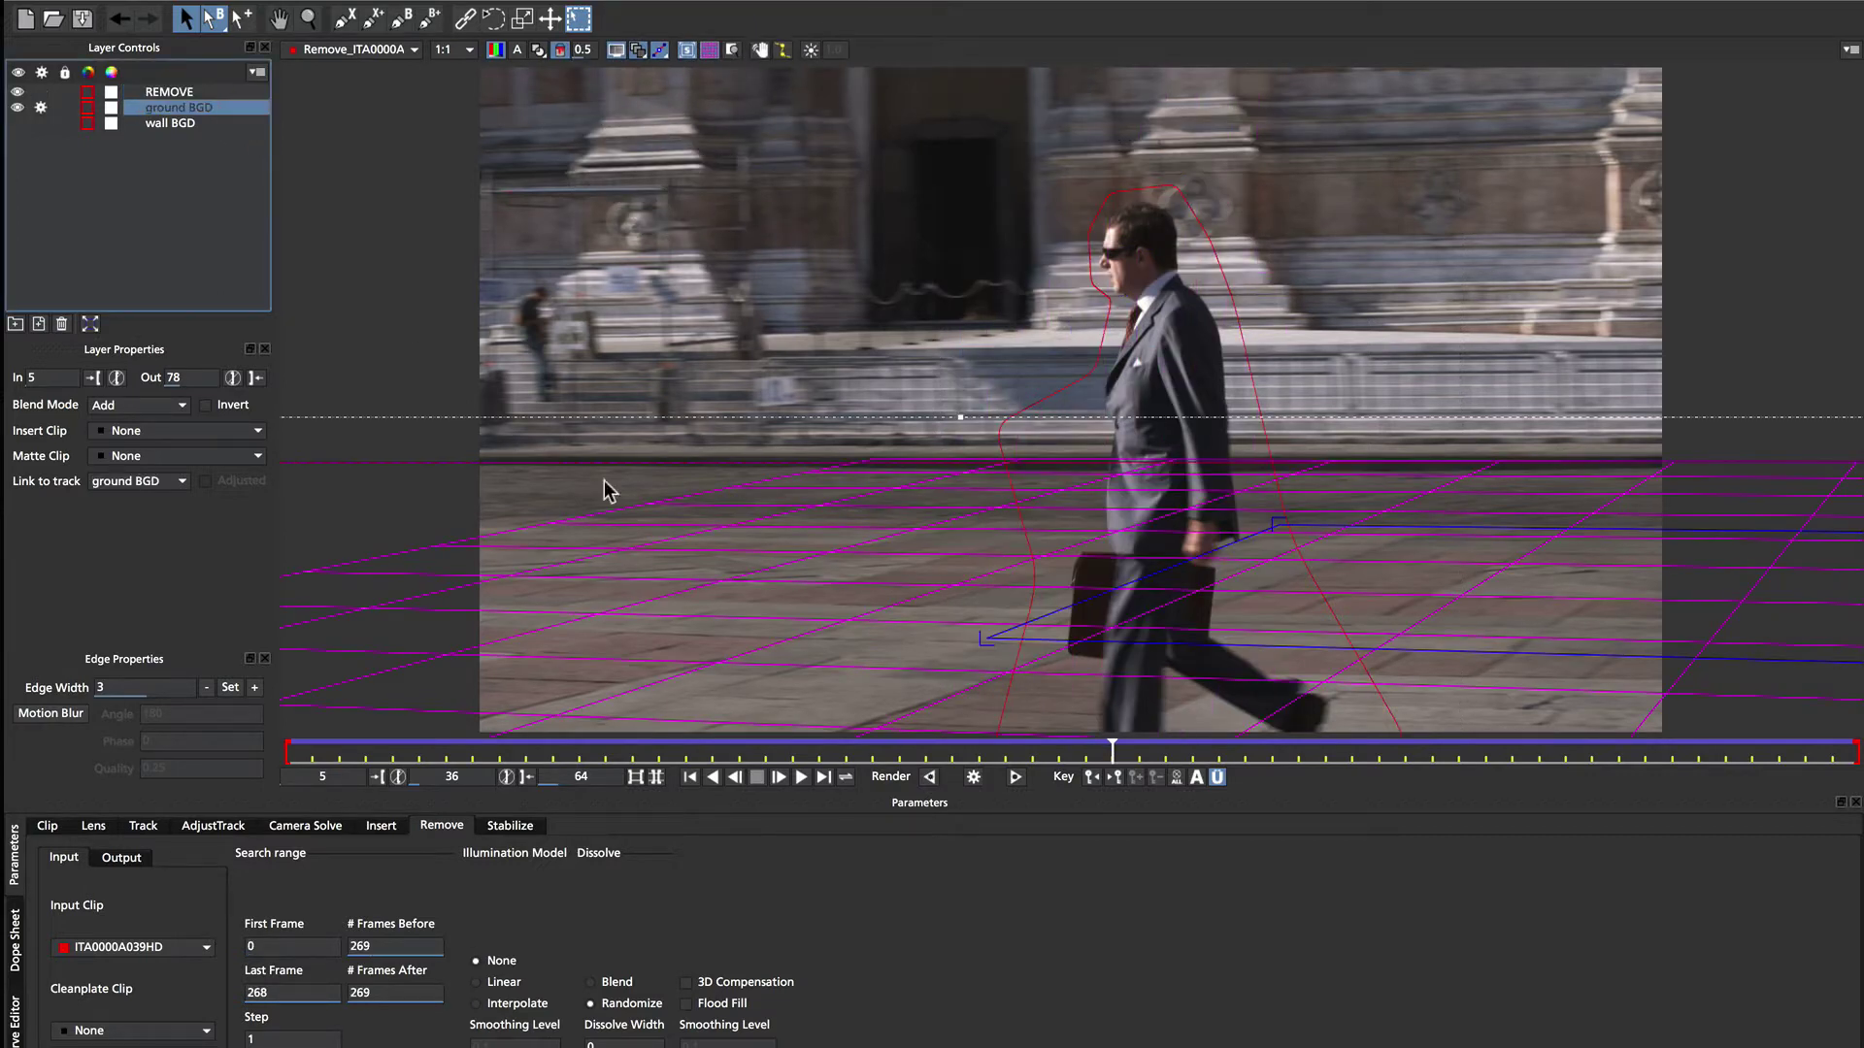
Turn on the matte display for the selected track and review the ground BGD matte through the clip.
left_click(538, 49)
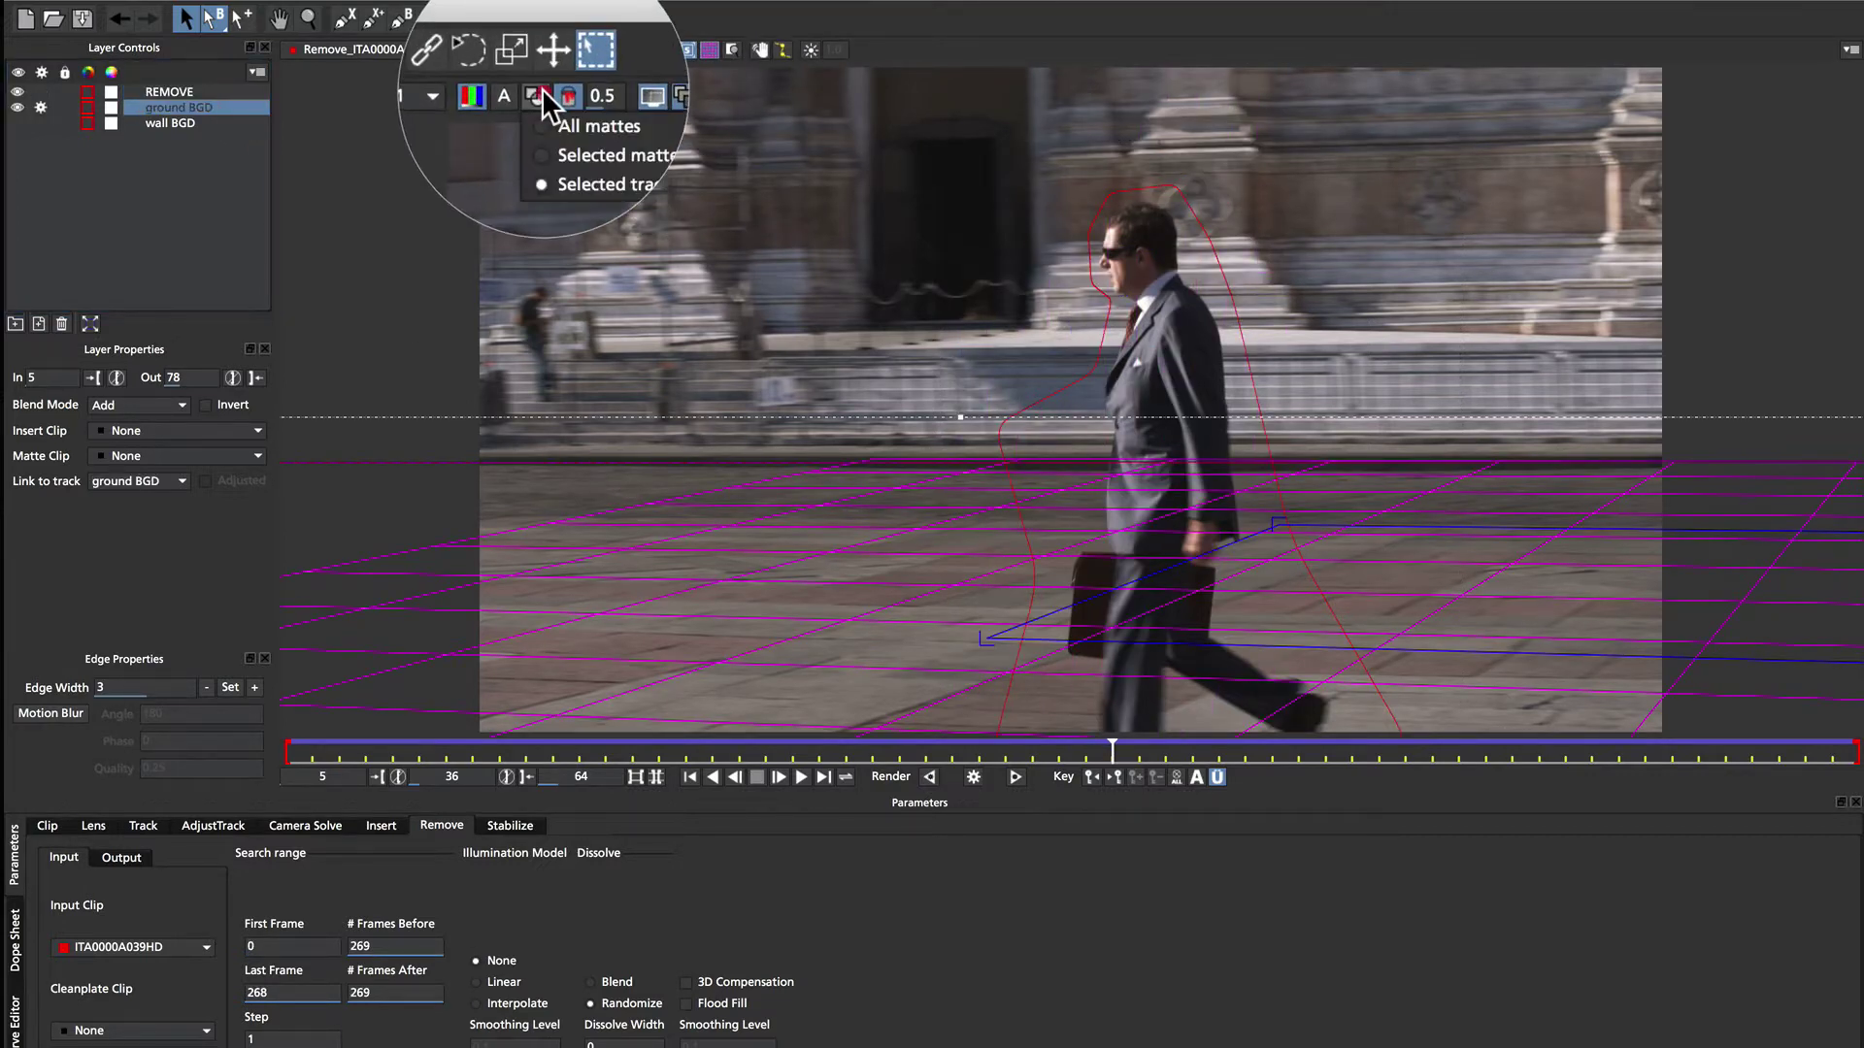
left_click(537, 109)
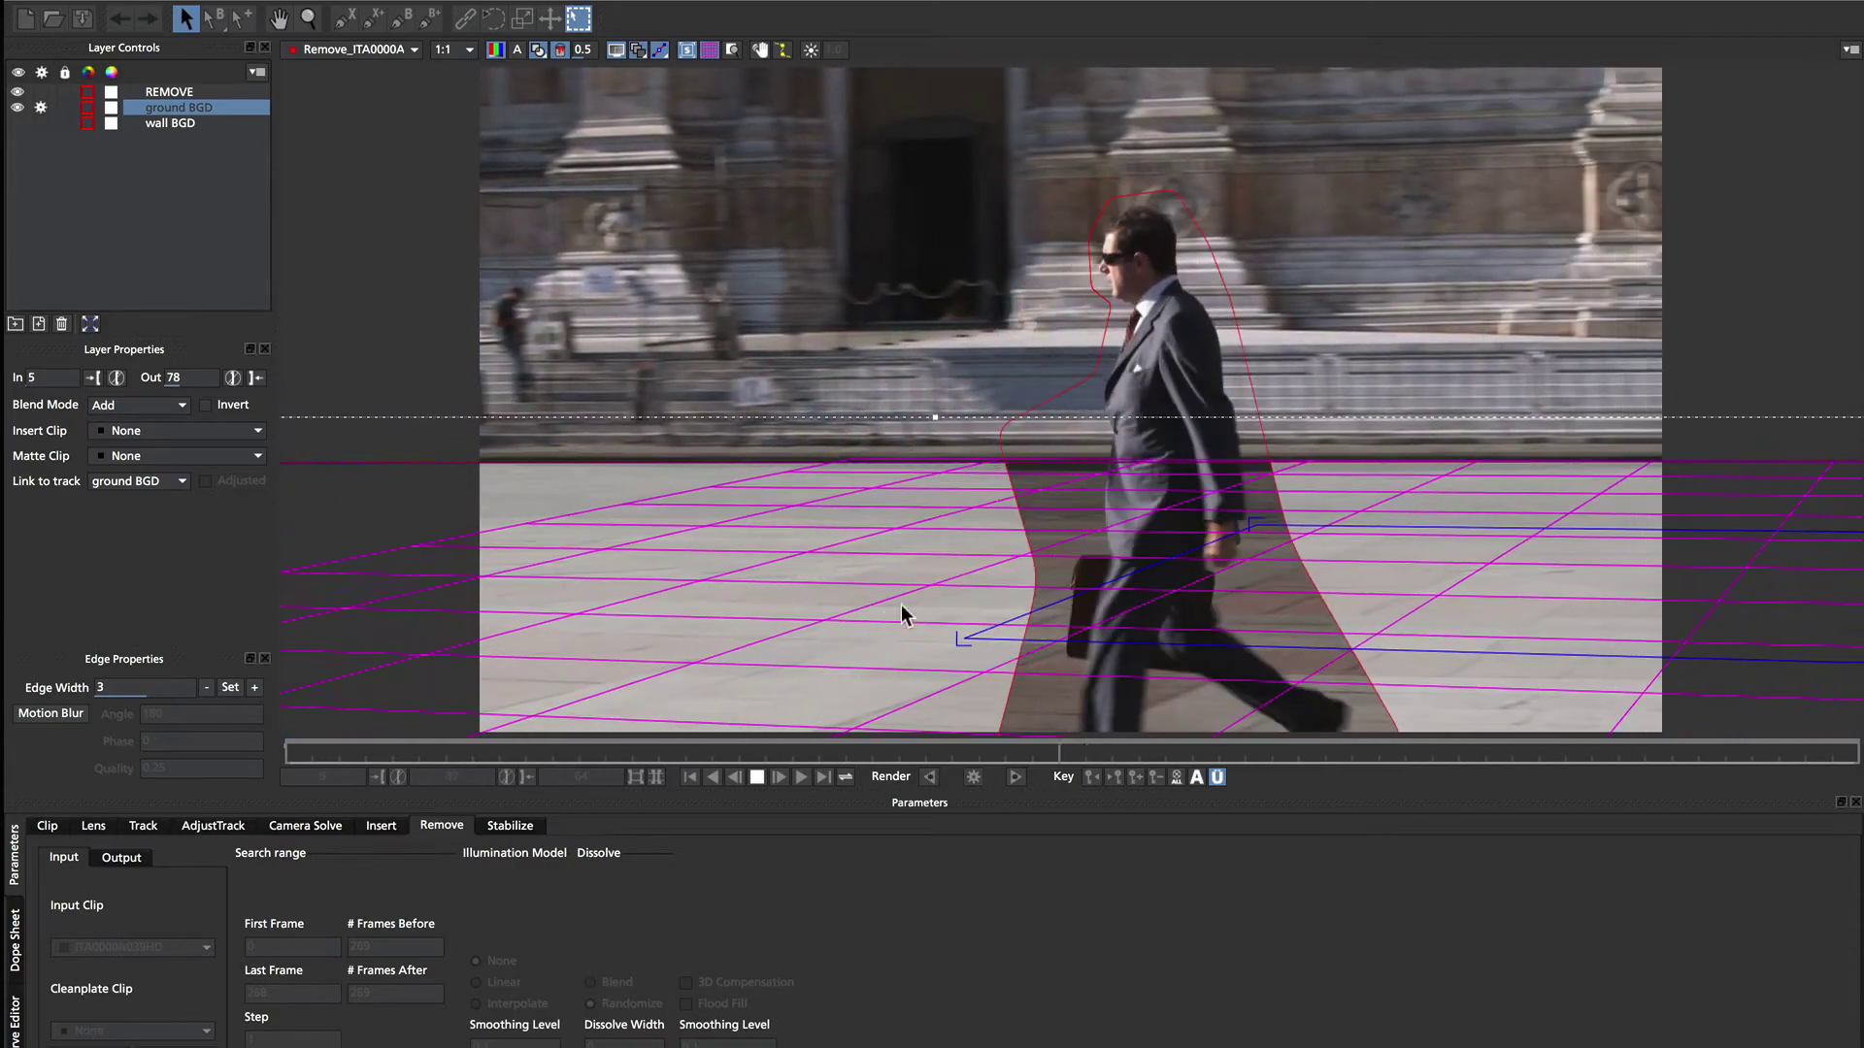
left_click(615, 751)
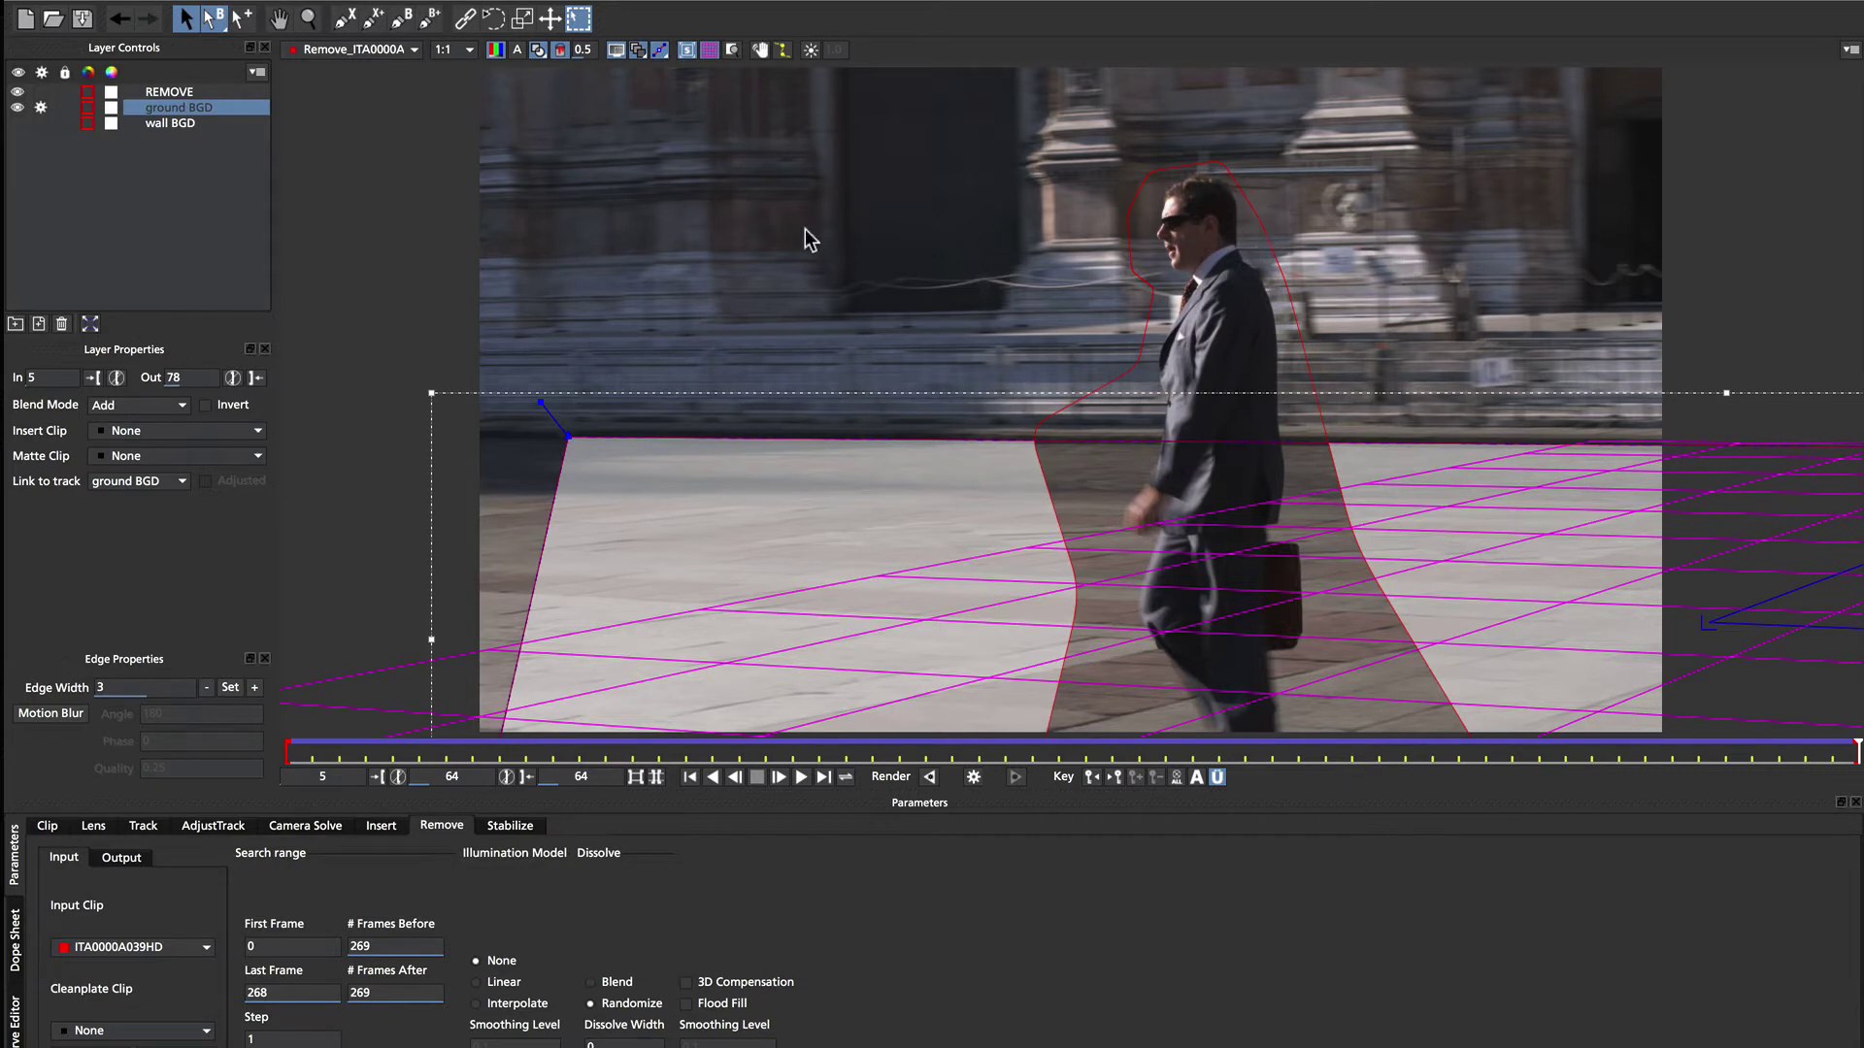
Show and select the wall BGD layer, and play the clip to review its matte and planar track.
left_click(17, 122)
left_click(160, 125)
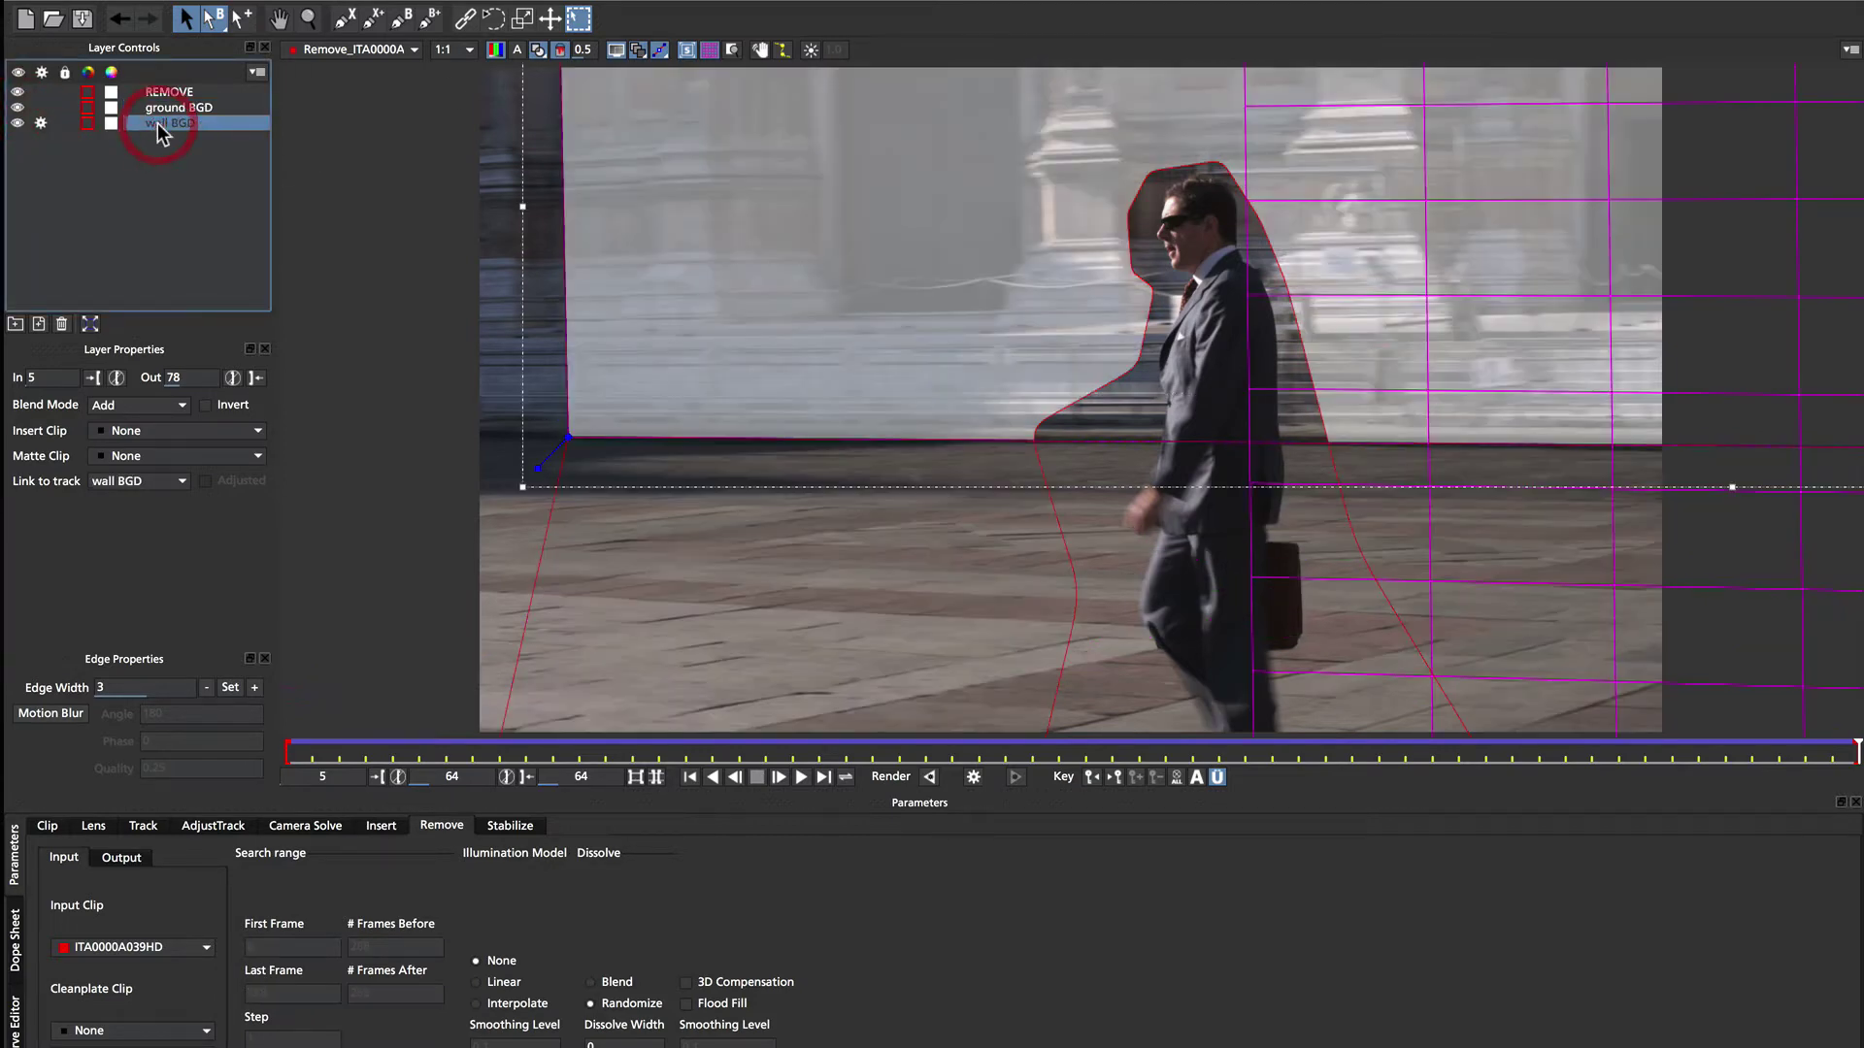
key("space")
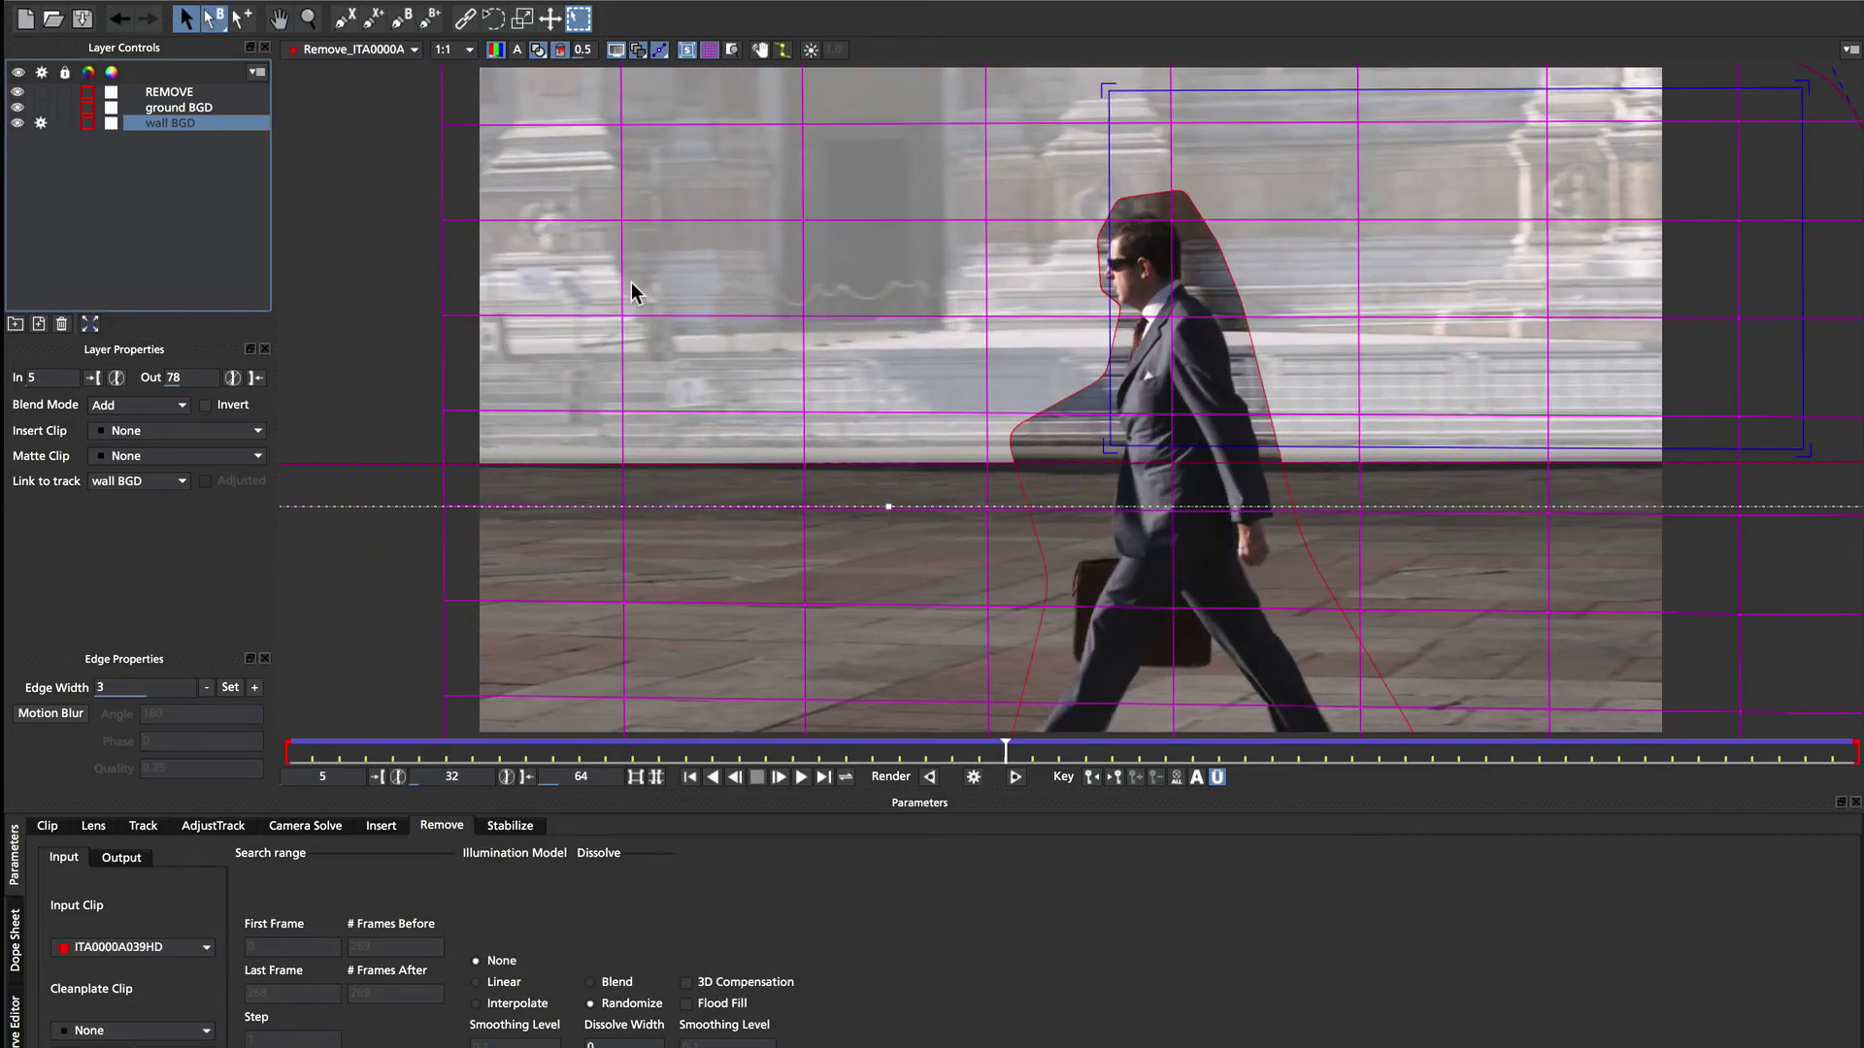
Inspect the ground BGD and REMOVE layer mattes in turn, and hide the planar surface and grid overlays.
left_click(185, 107)
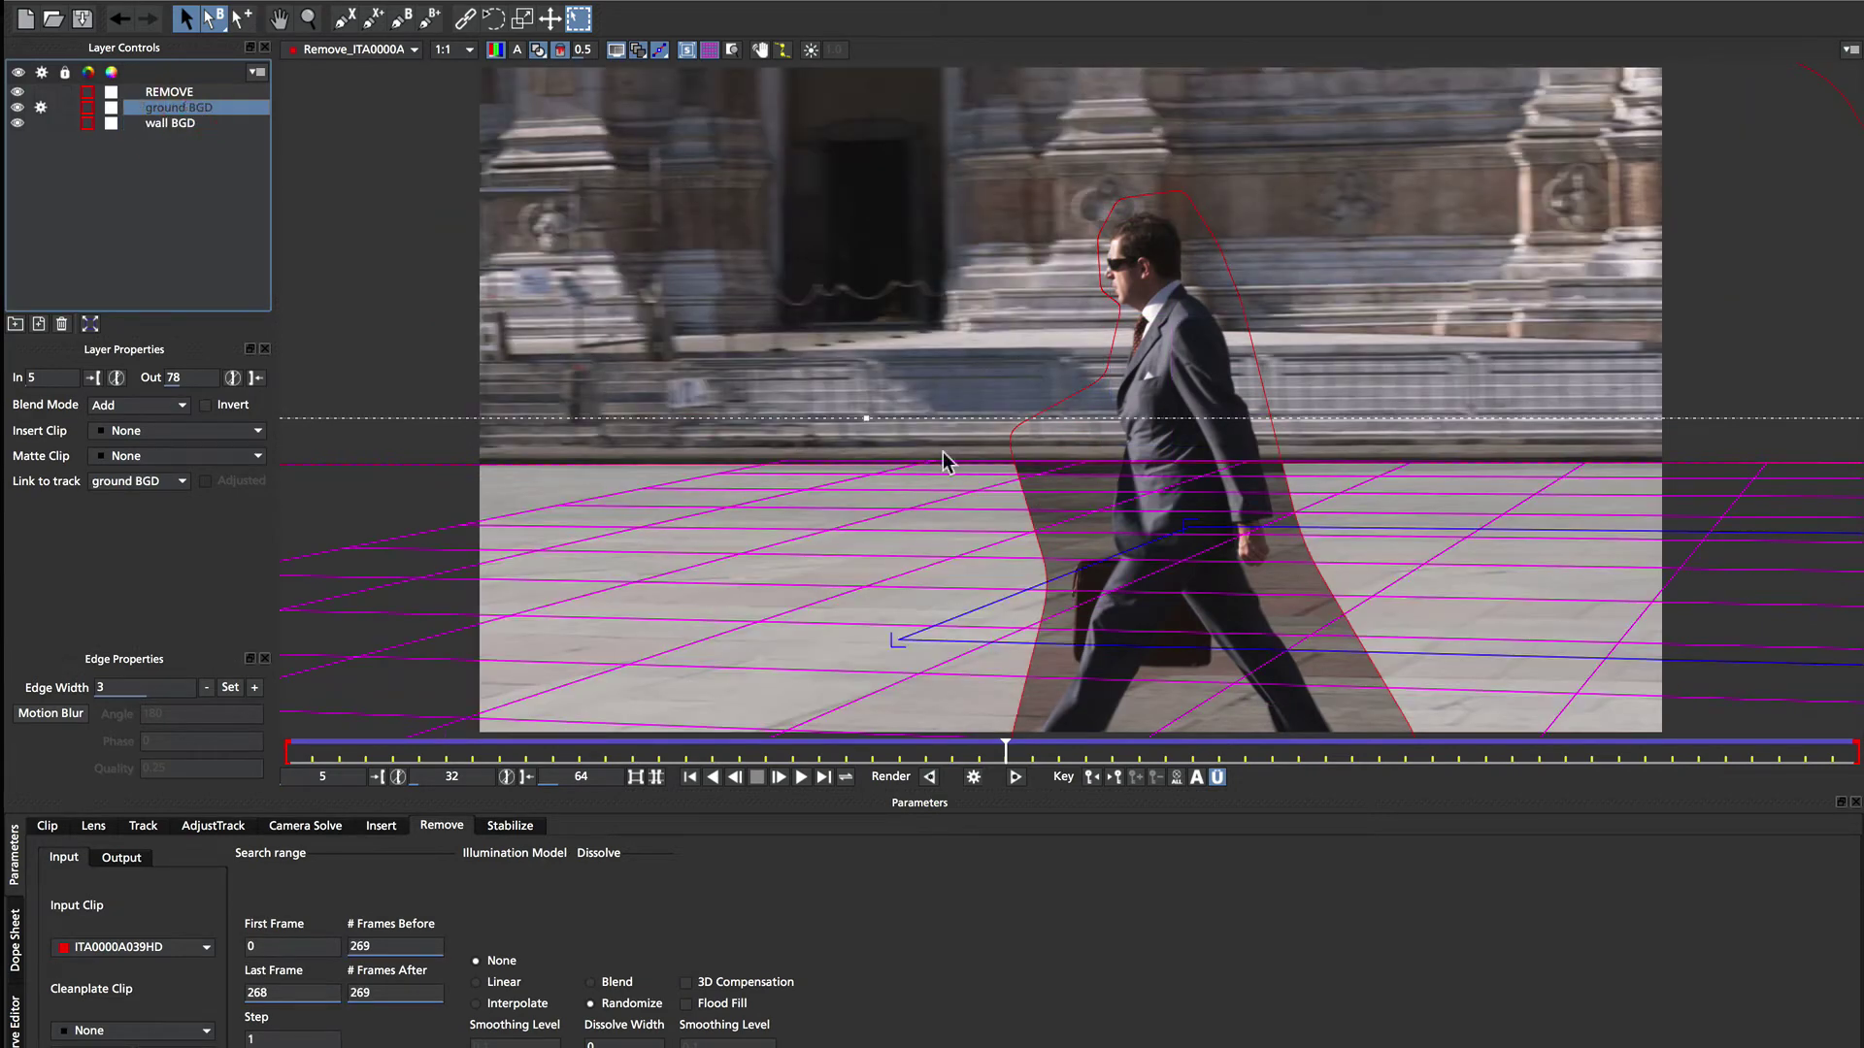
left_click(165, 91)
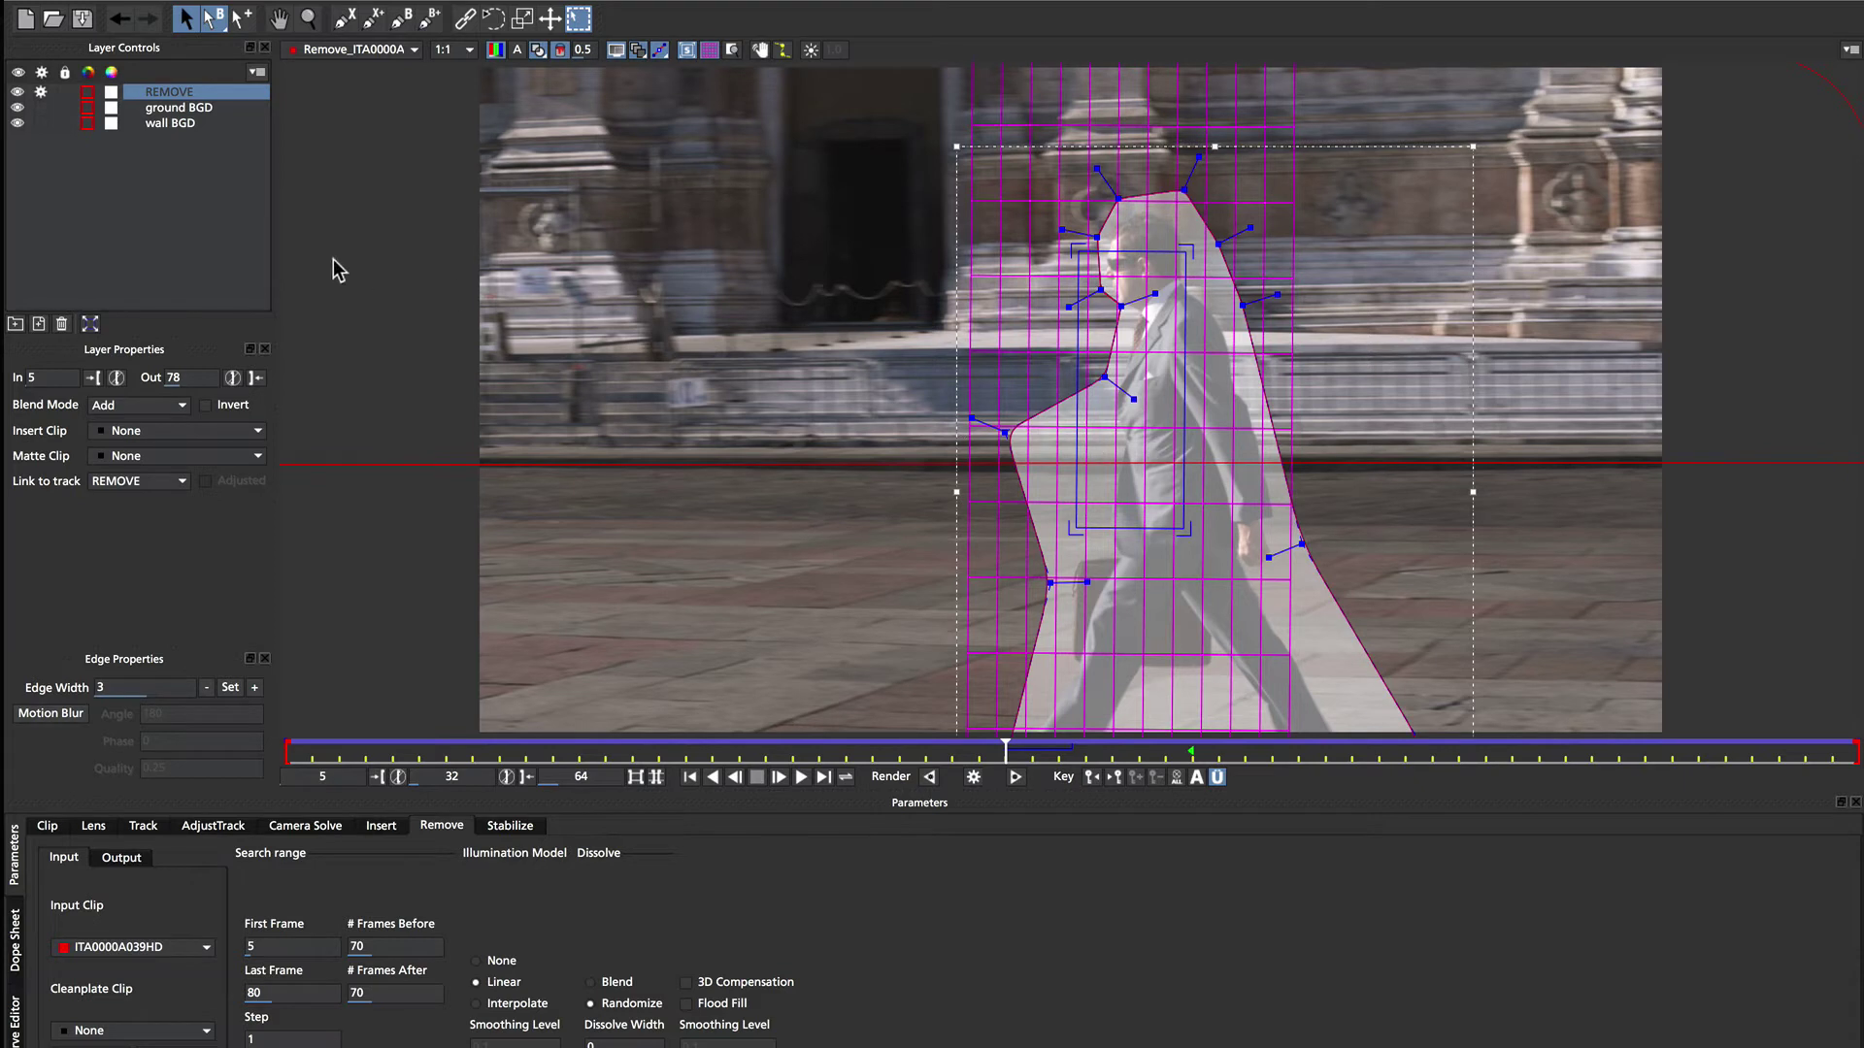
key("g")
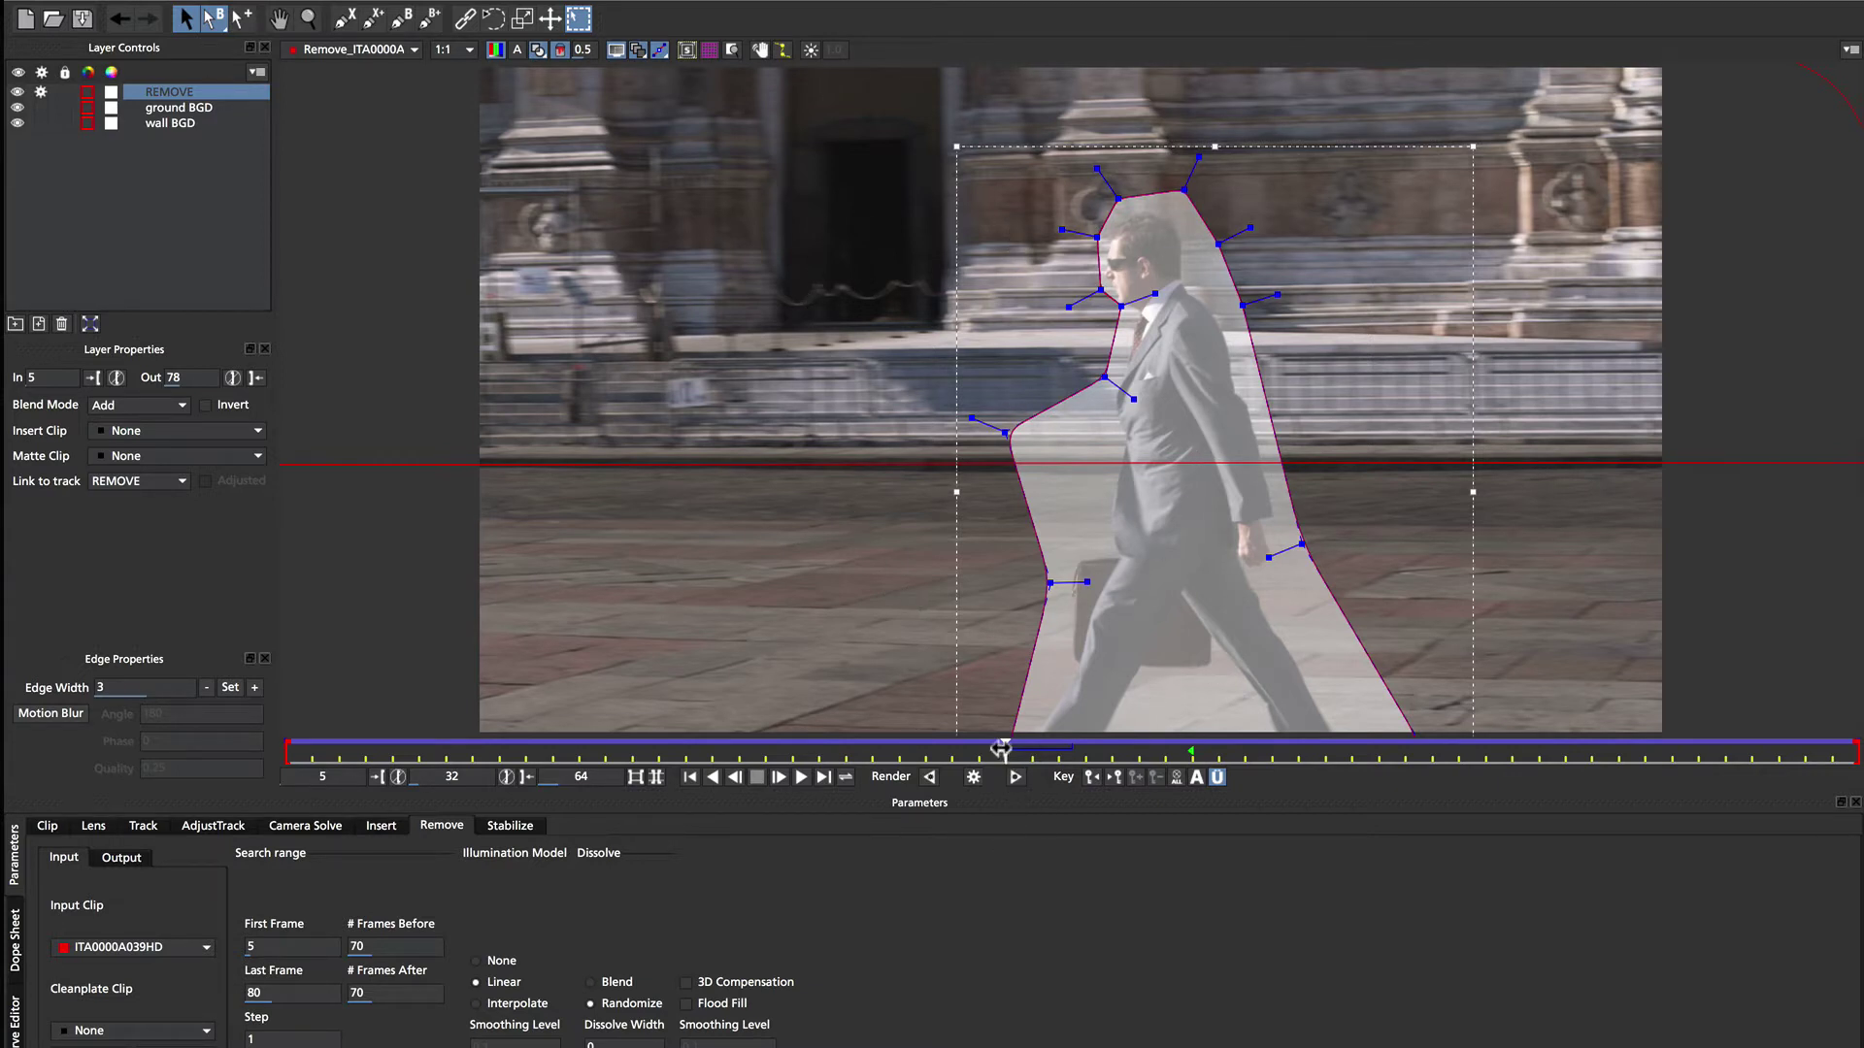
Attach the wall BGD layer's bottom corner point to the matching ground BGD corner at frames 5 and 64.
left_click_drag(1001, 749, 245, 739)
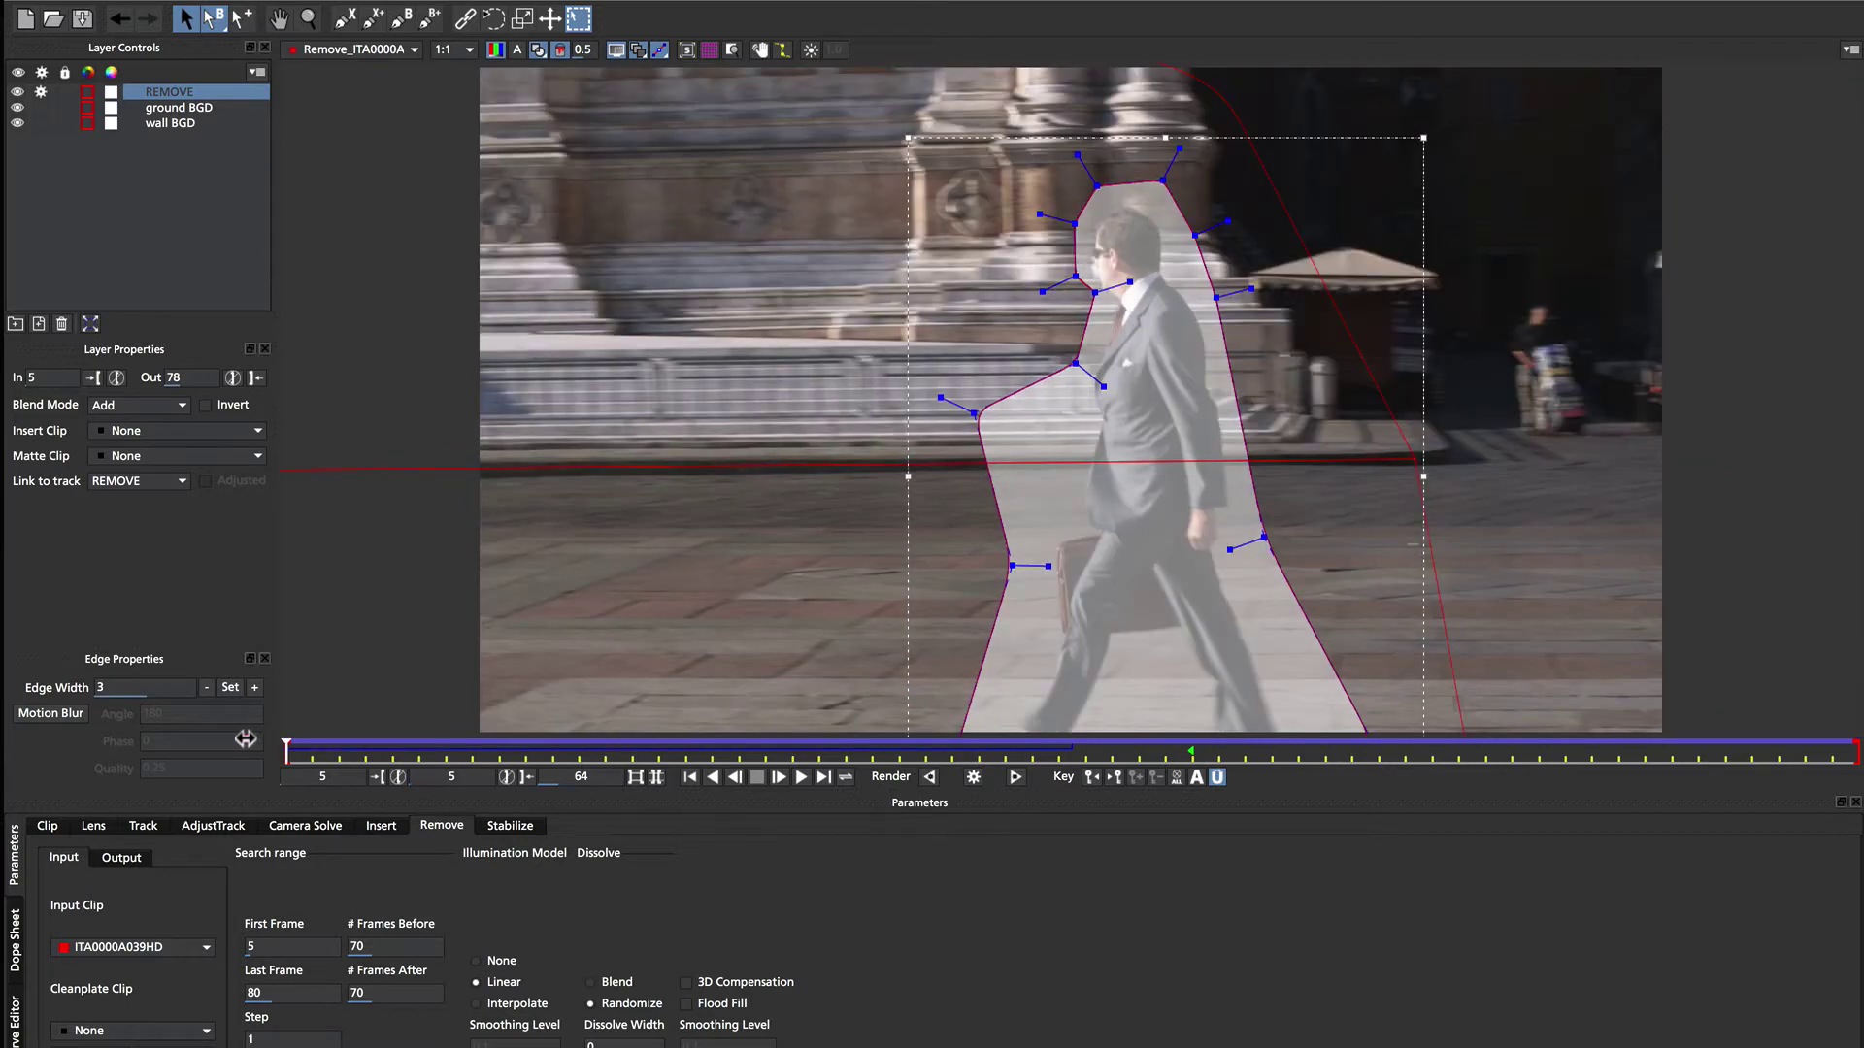
left_click(1212, 97)
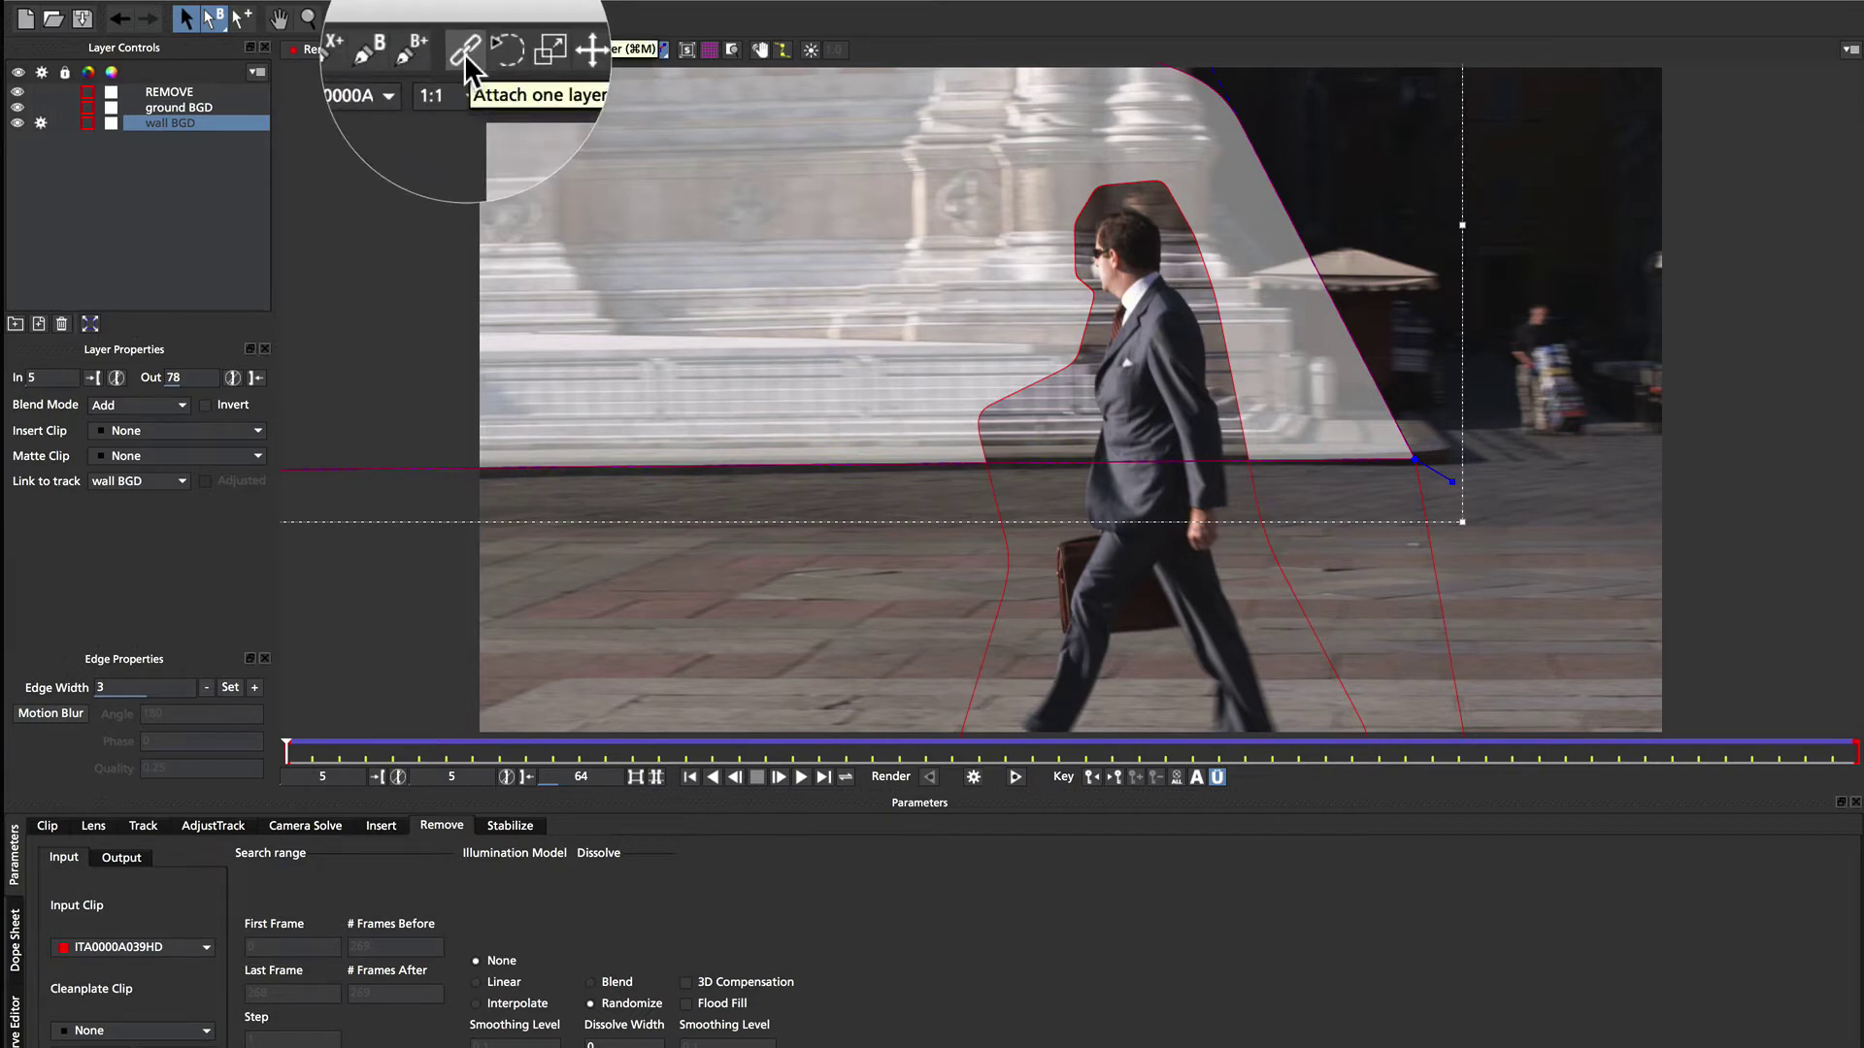
left_click(465, 19)
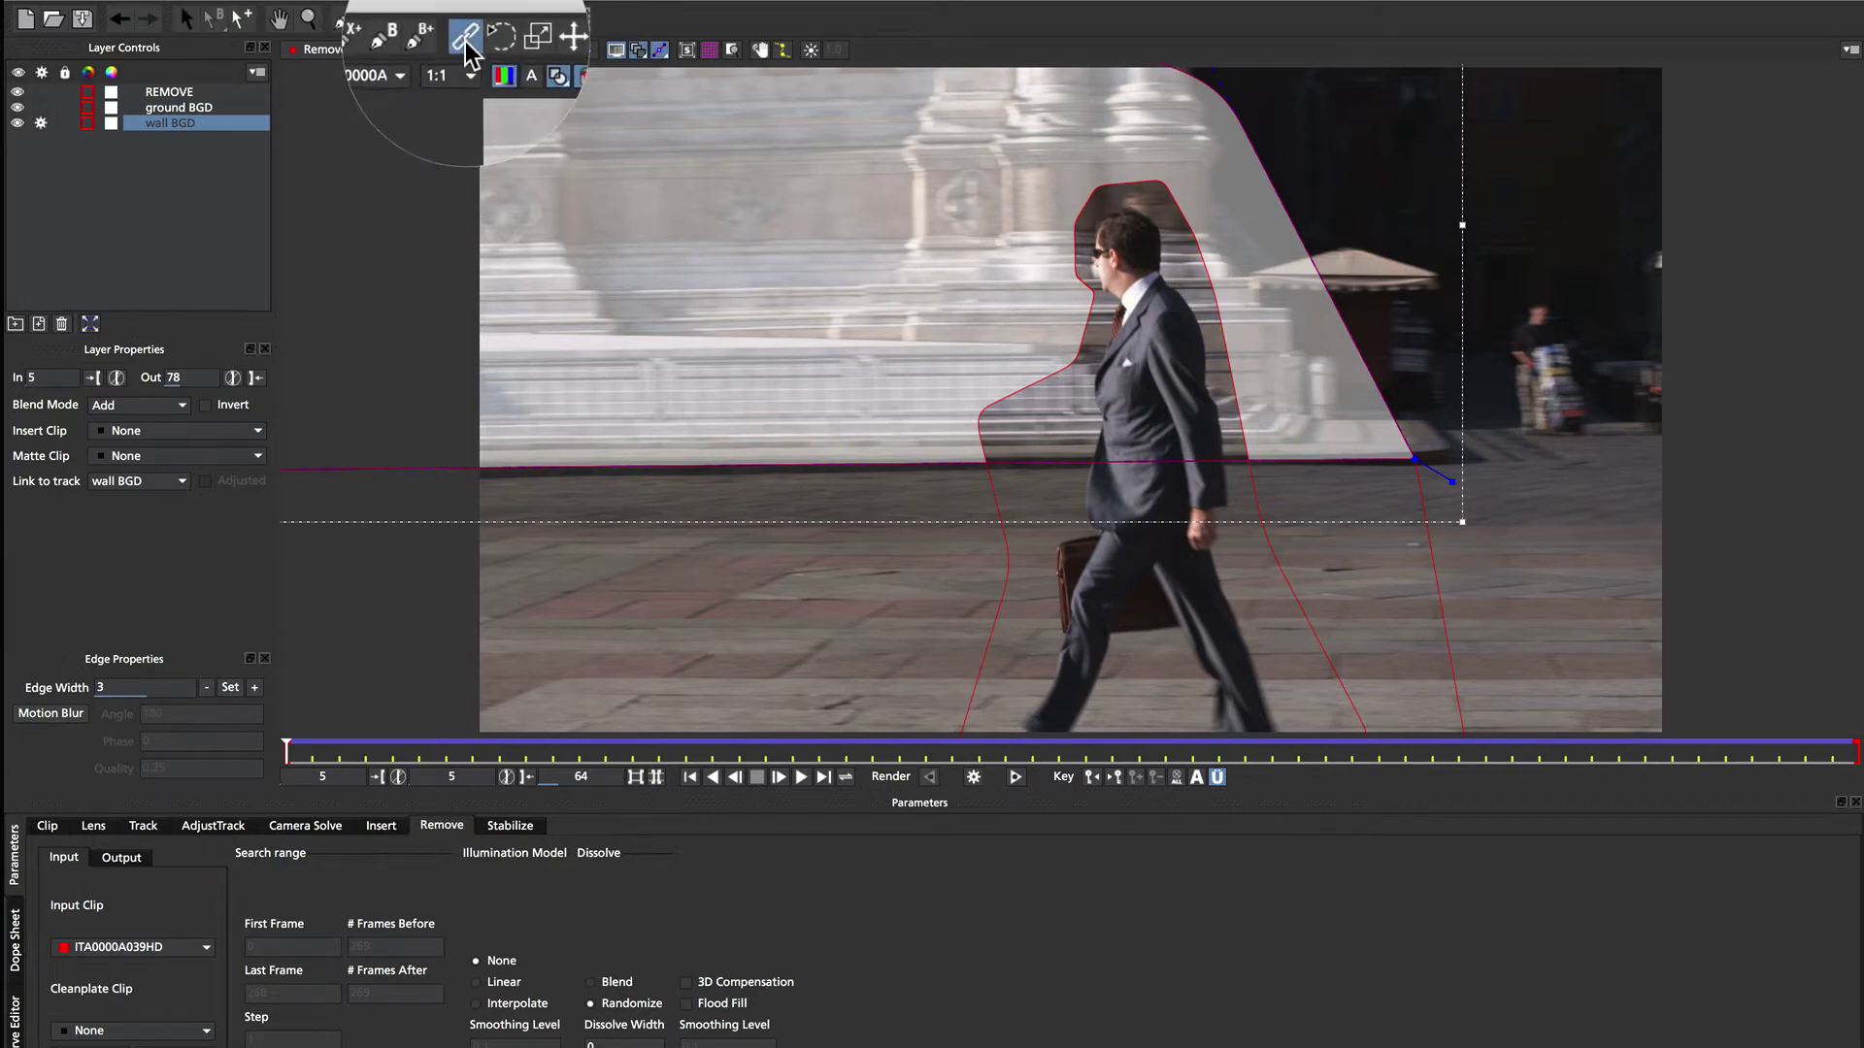
mouse_move(1406, 461)
left_mouse_down()
mouse_move(1409, 241)
mouse_move(1414, 460)
left_mouse_up()
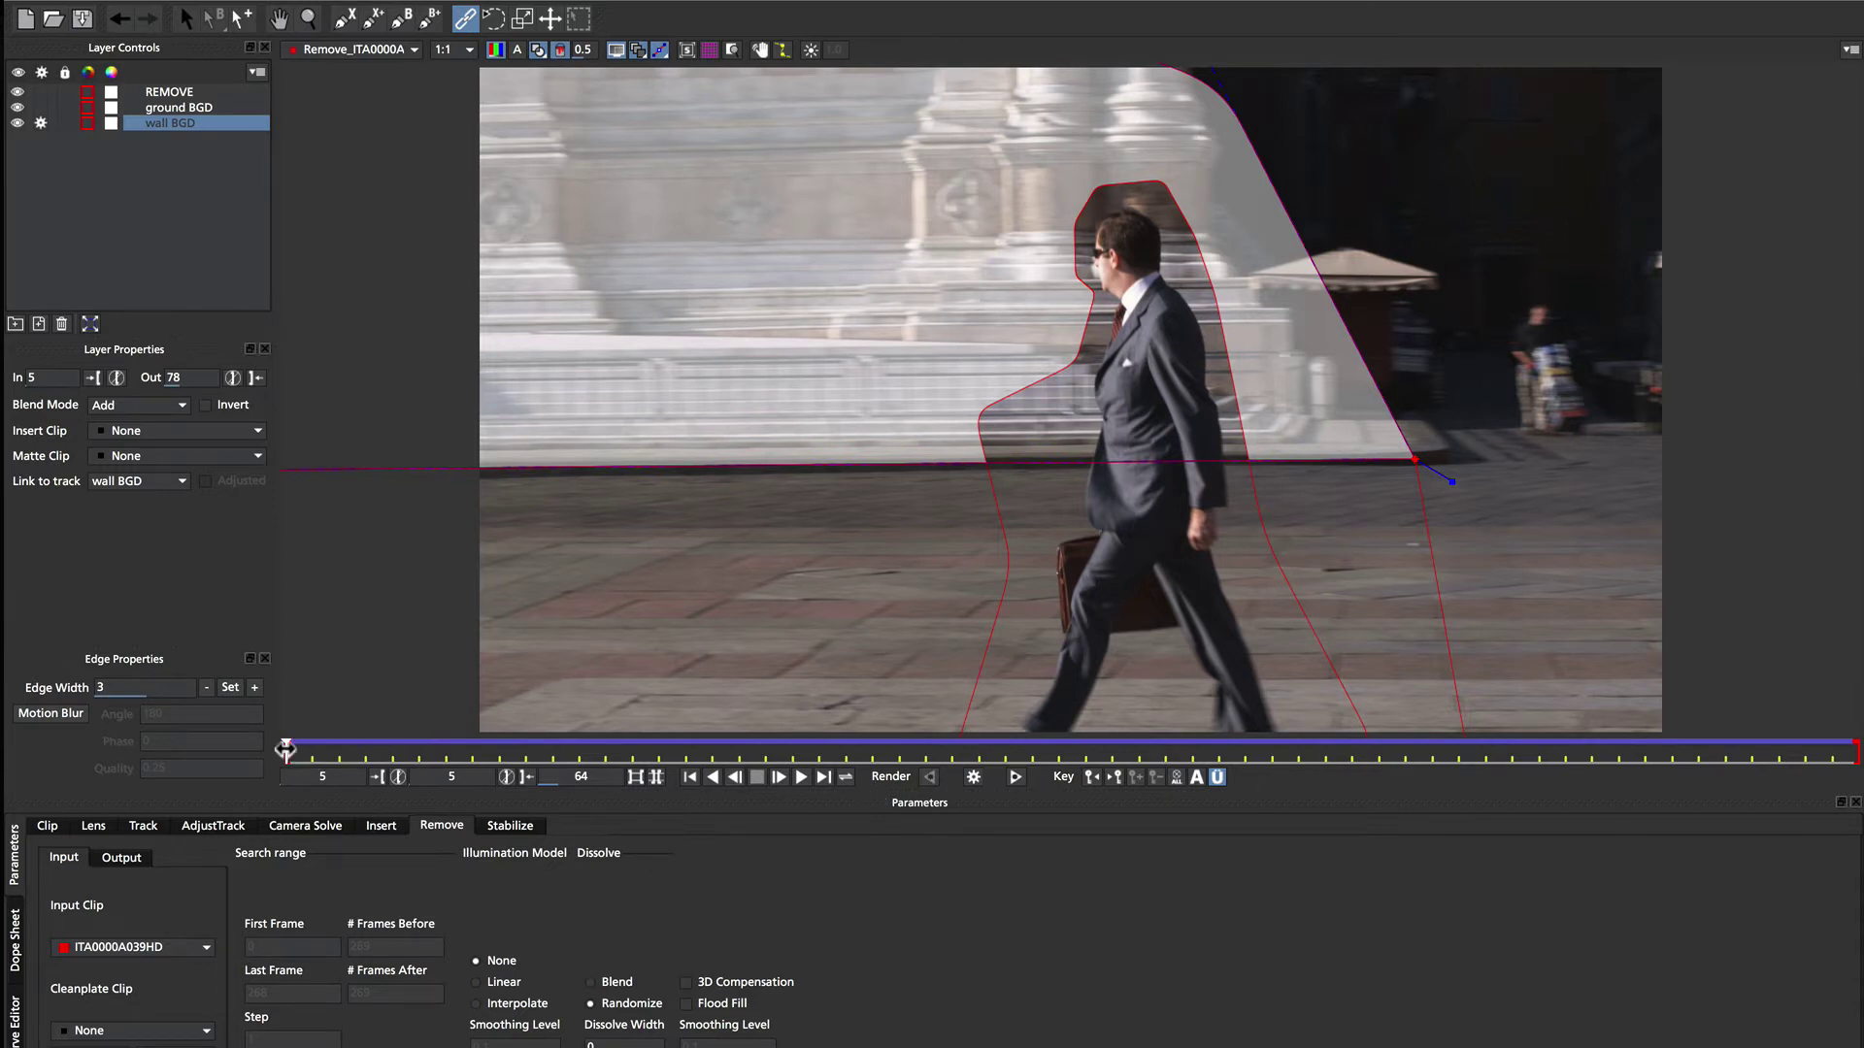
left_click_drag(284, 748, 1856, 747)
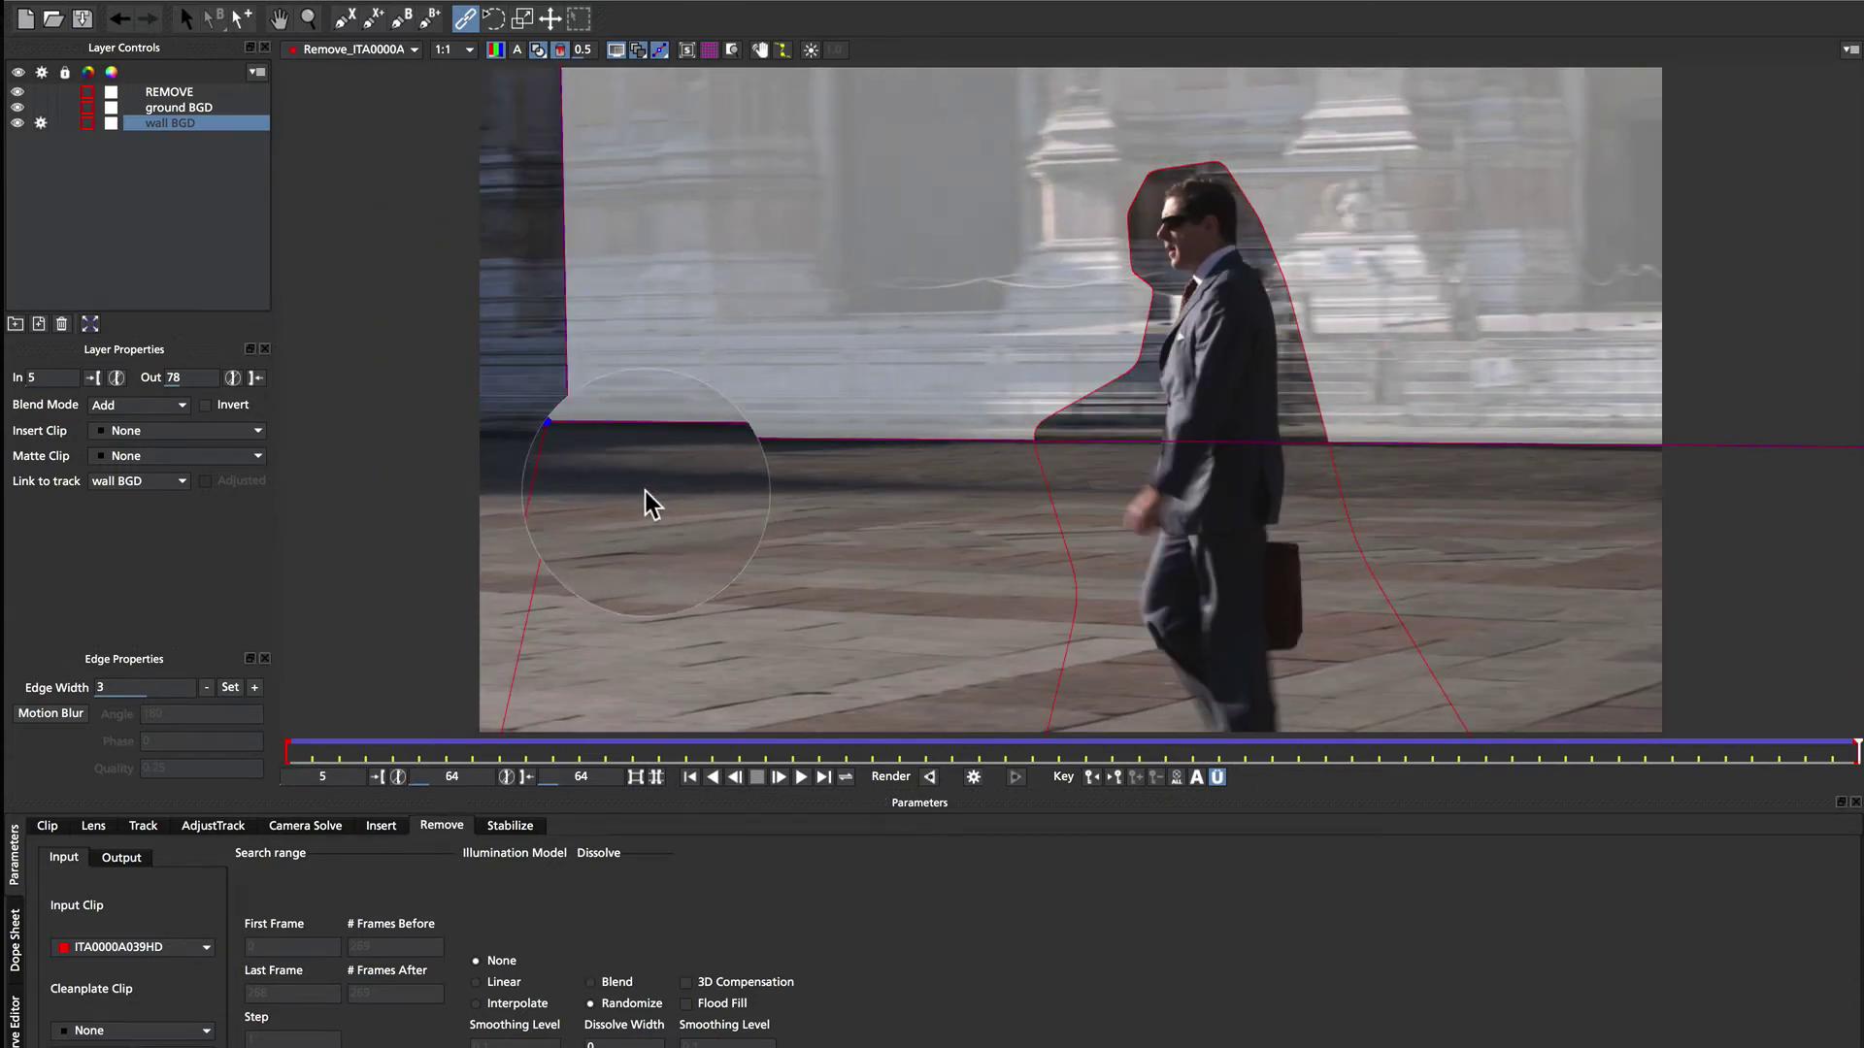
mouse_move(550, 421)
left_mouse_down()
mouse_move(596, 262)
mouse_move(550, 415)
mouse_move(573, 441)
left_mouse_up()
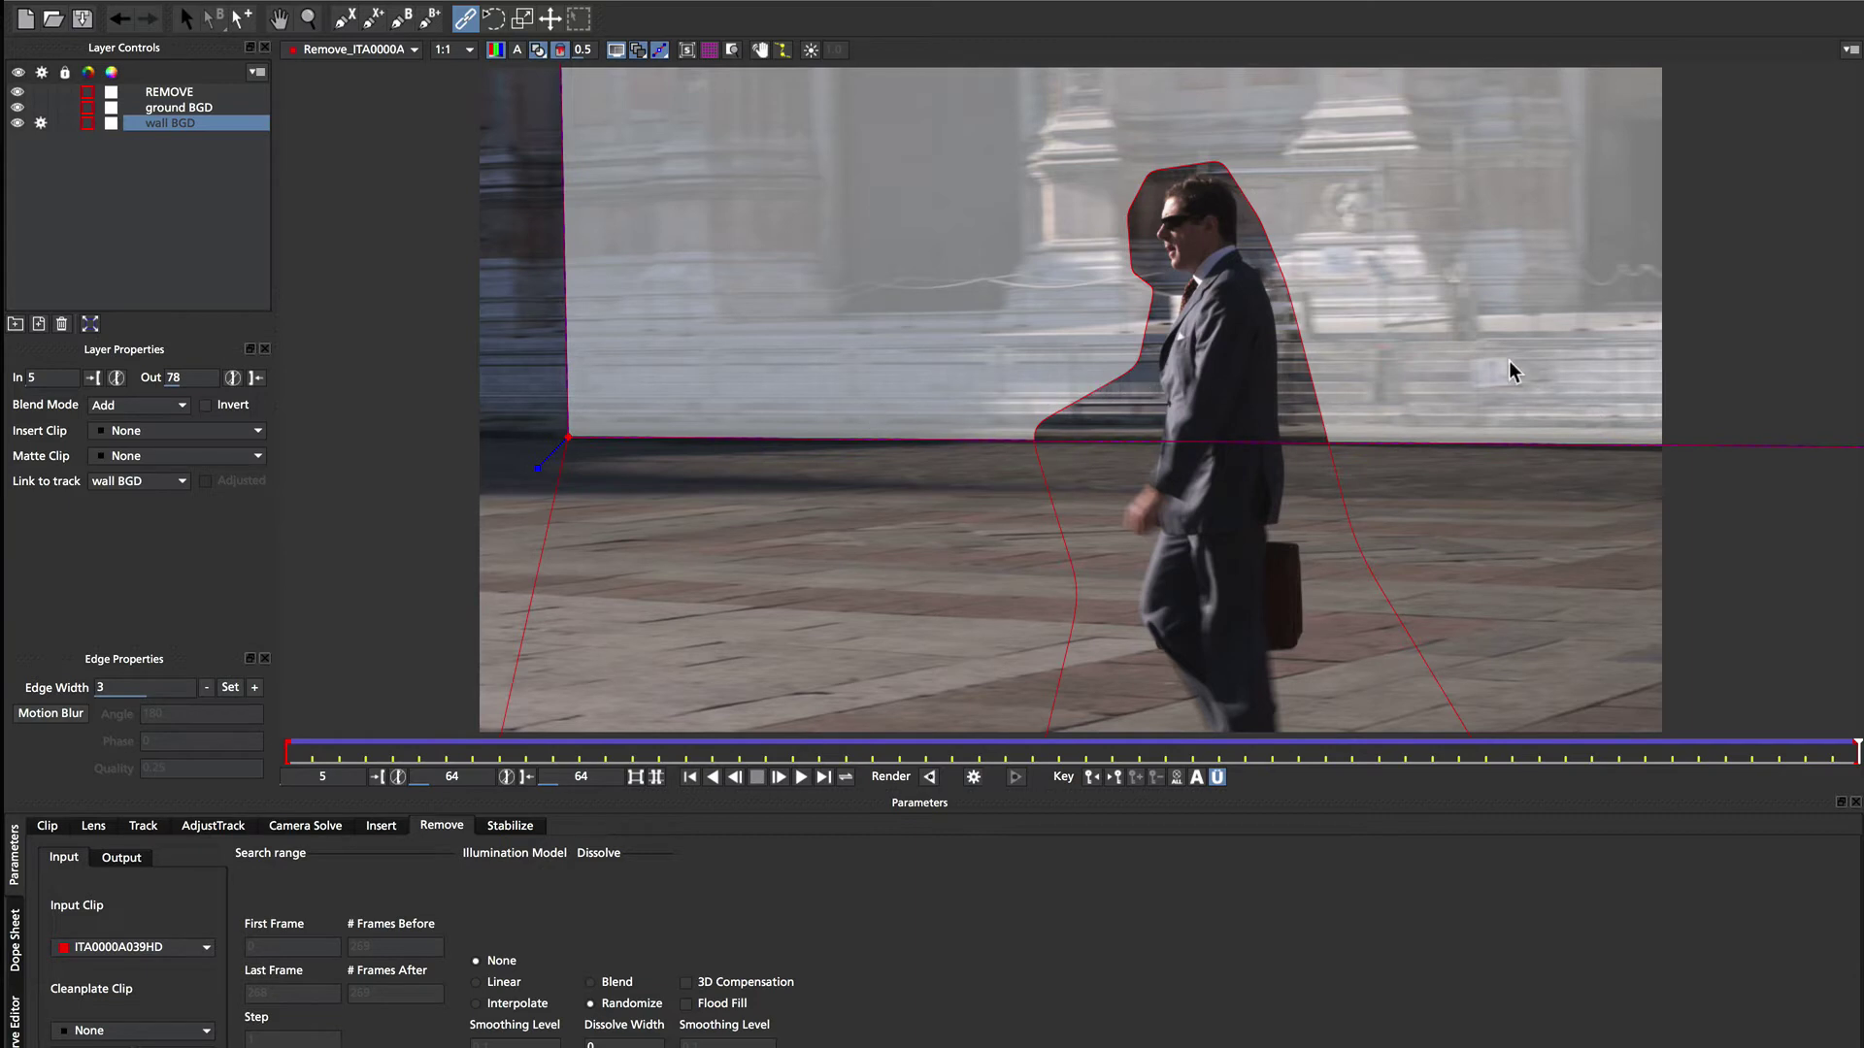
Compare the mattes of the REMOVE, ground BGD and wall BGD layers to check how they meet along the shared edge.
left_click(177, 108)
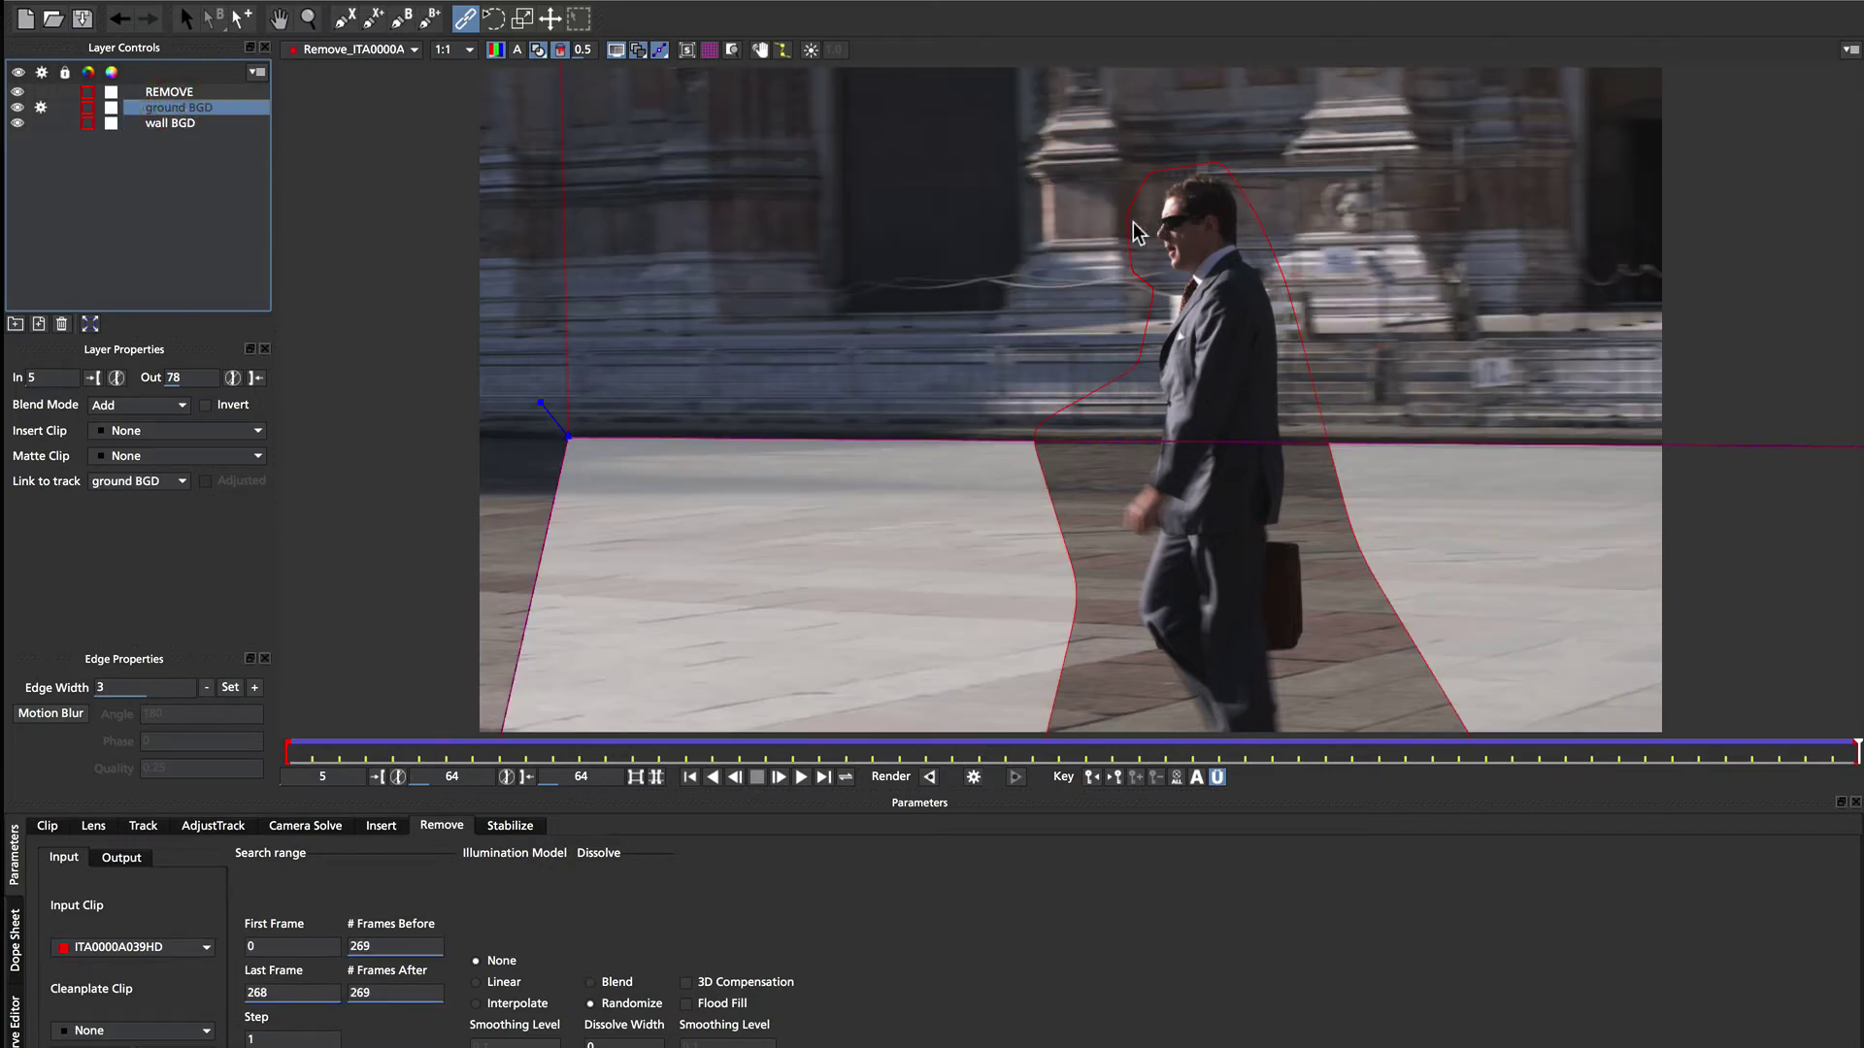
left_click(220, 92)
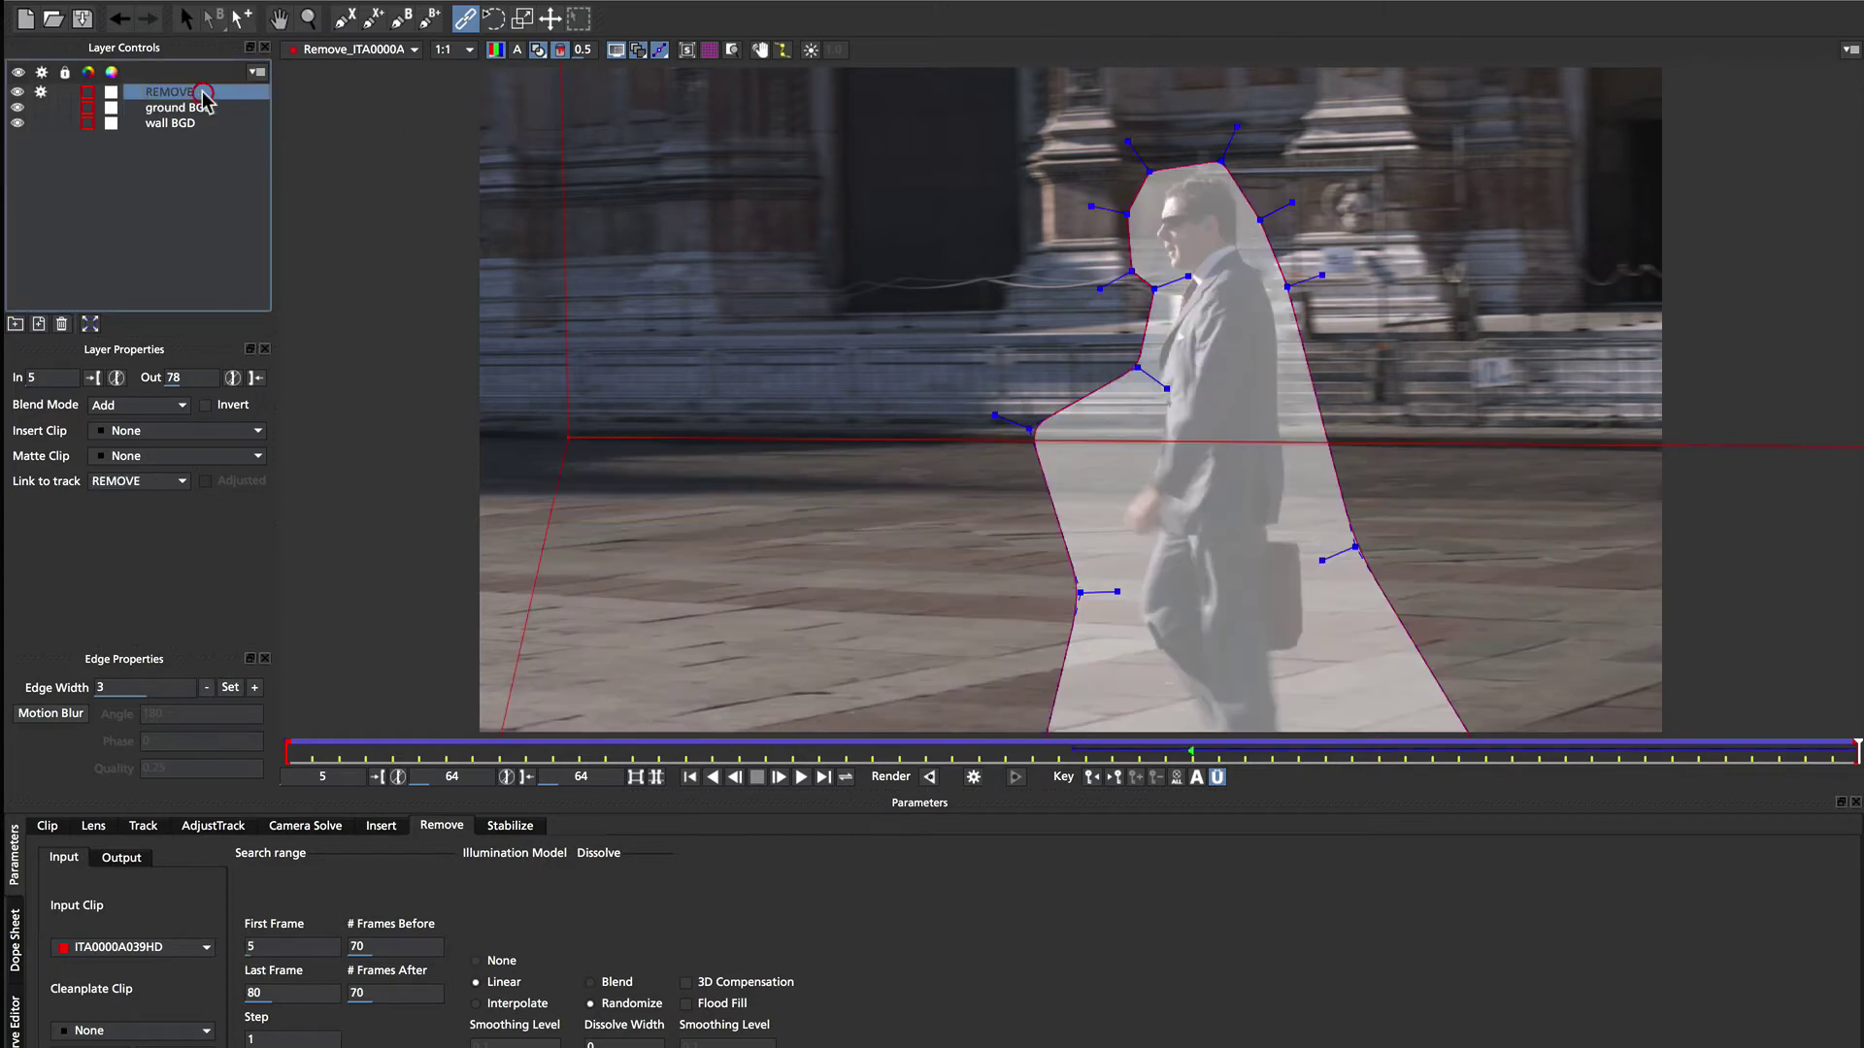
left_click(167, 106)
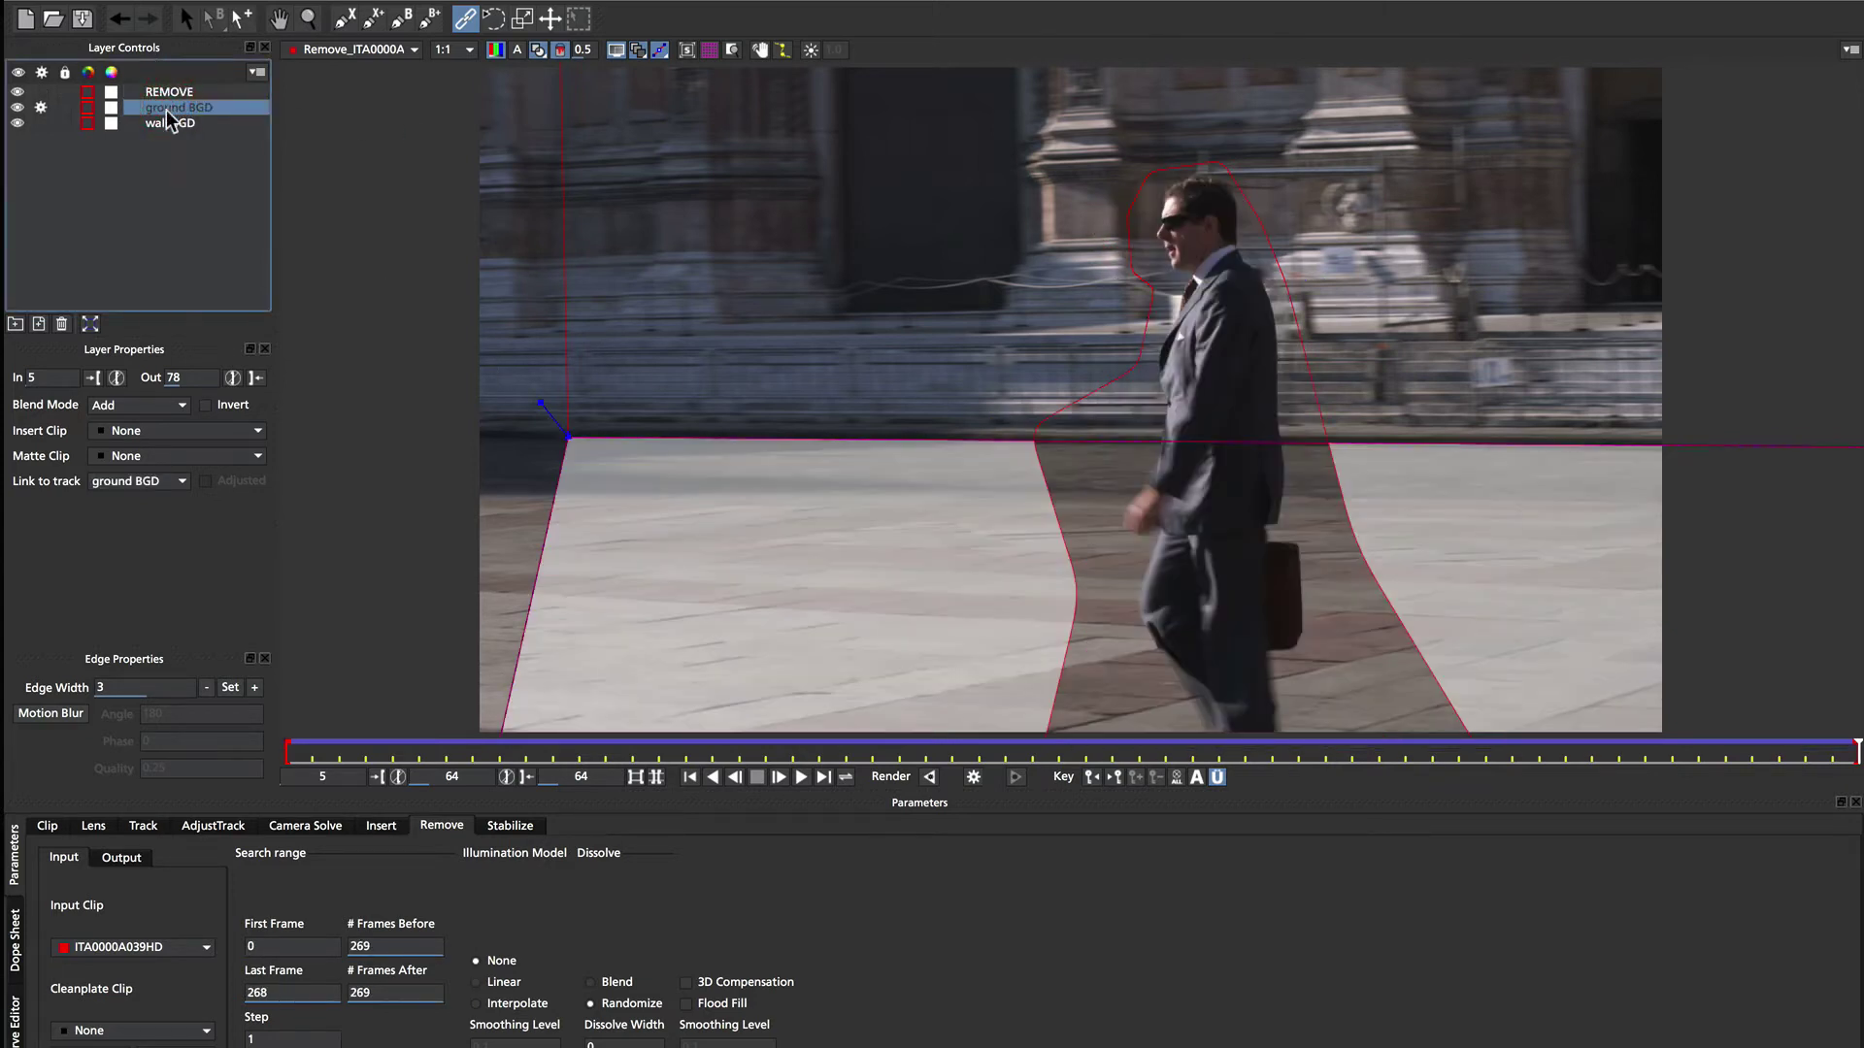
left_click(167, 122)
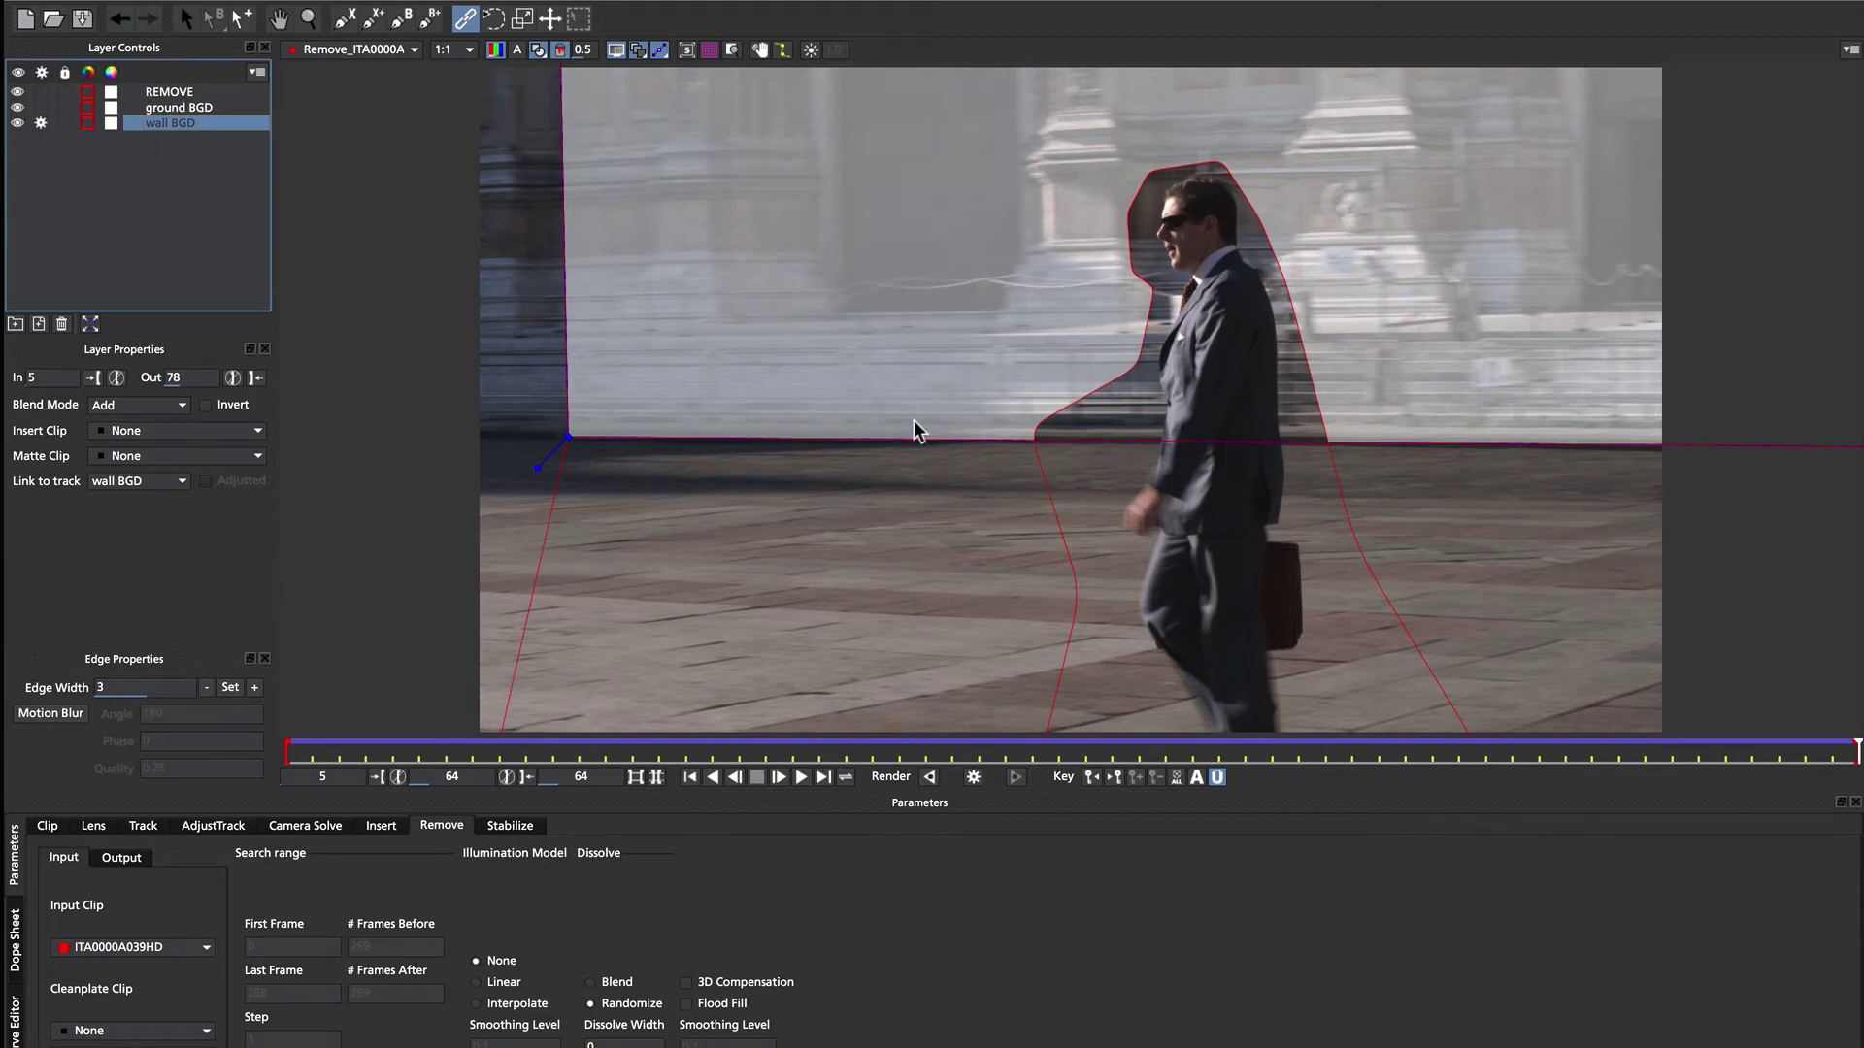
left_click(165, 109)
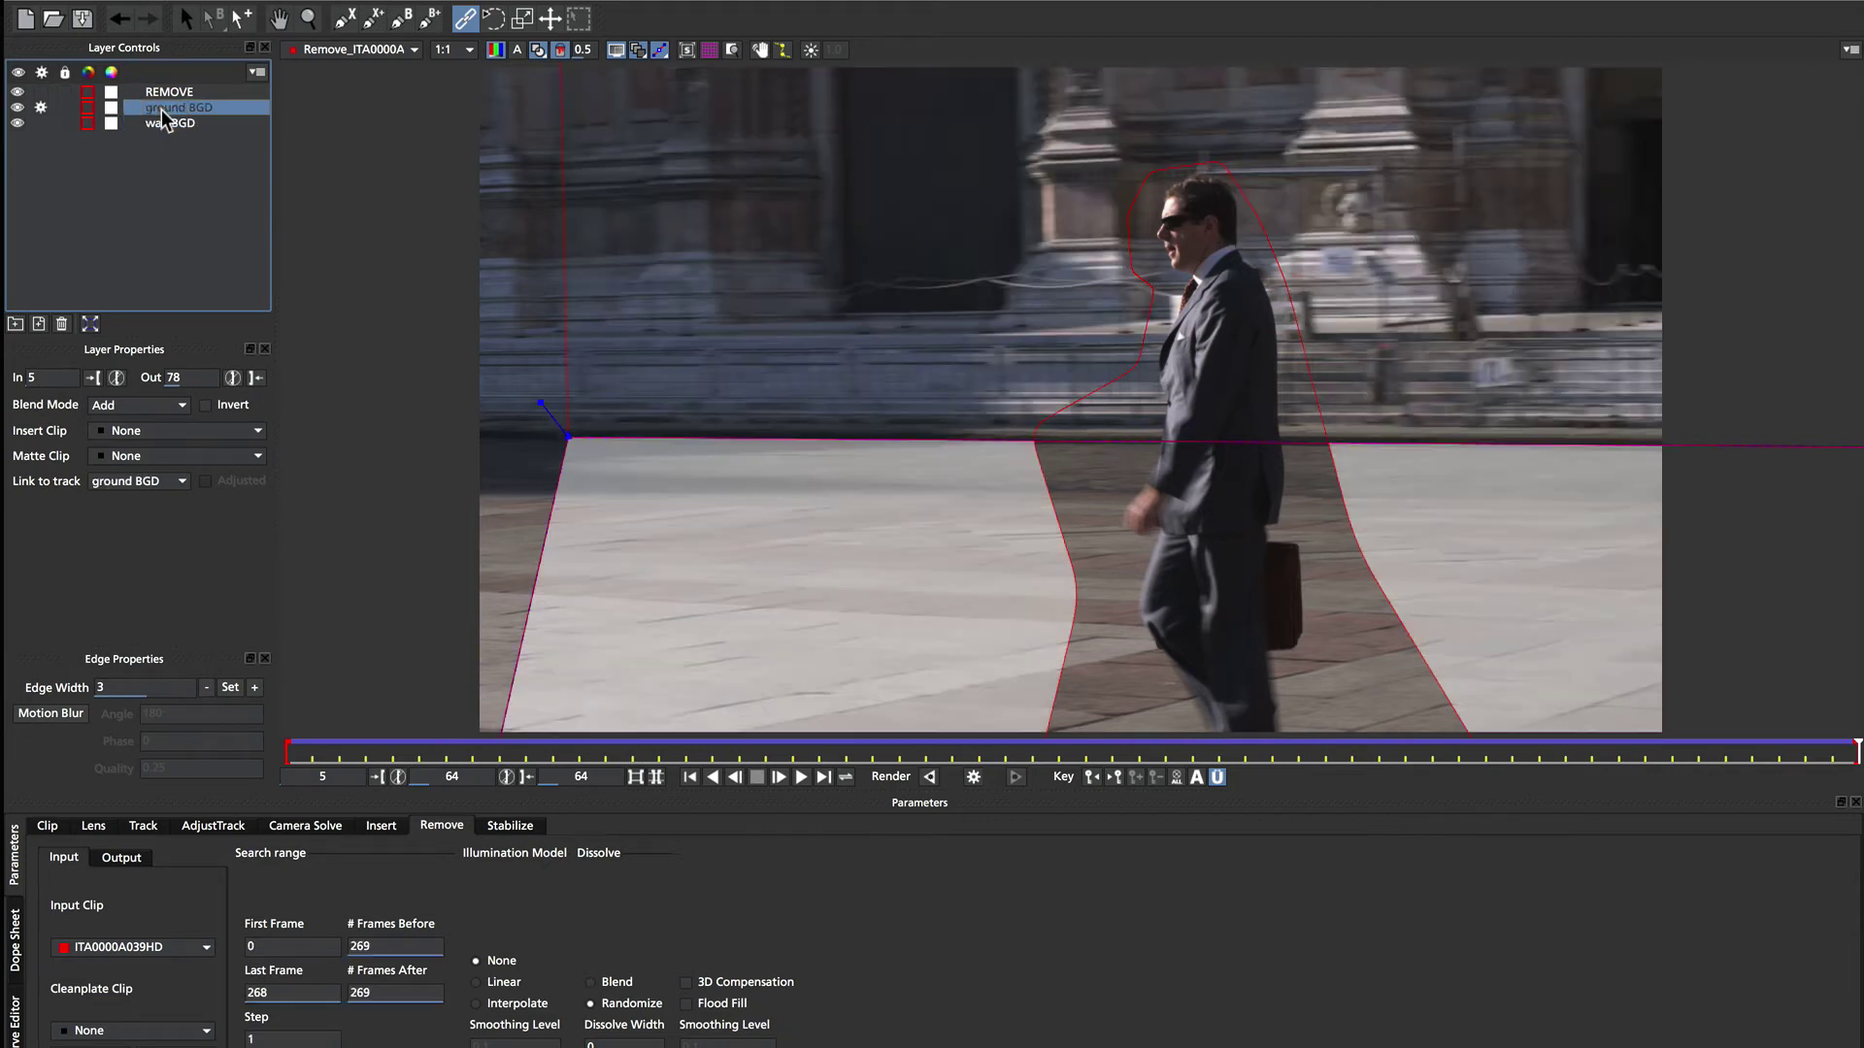
left_click(166, 124)
left_click(167, 108)
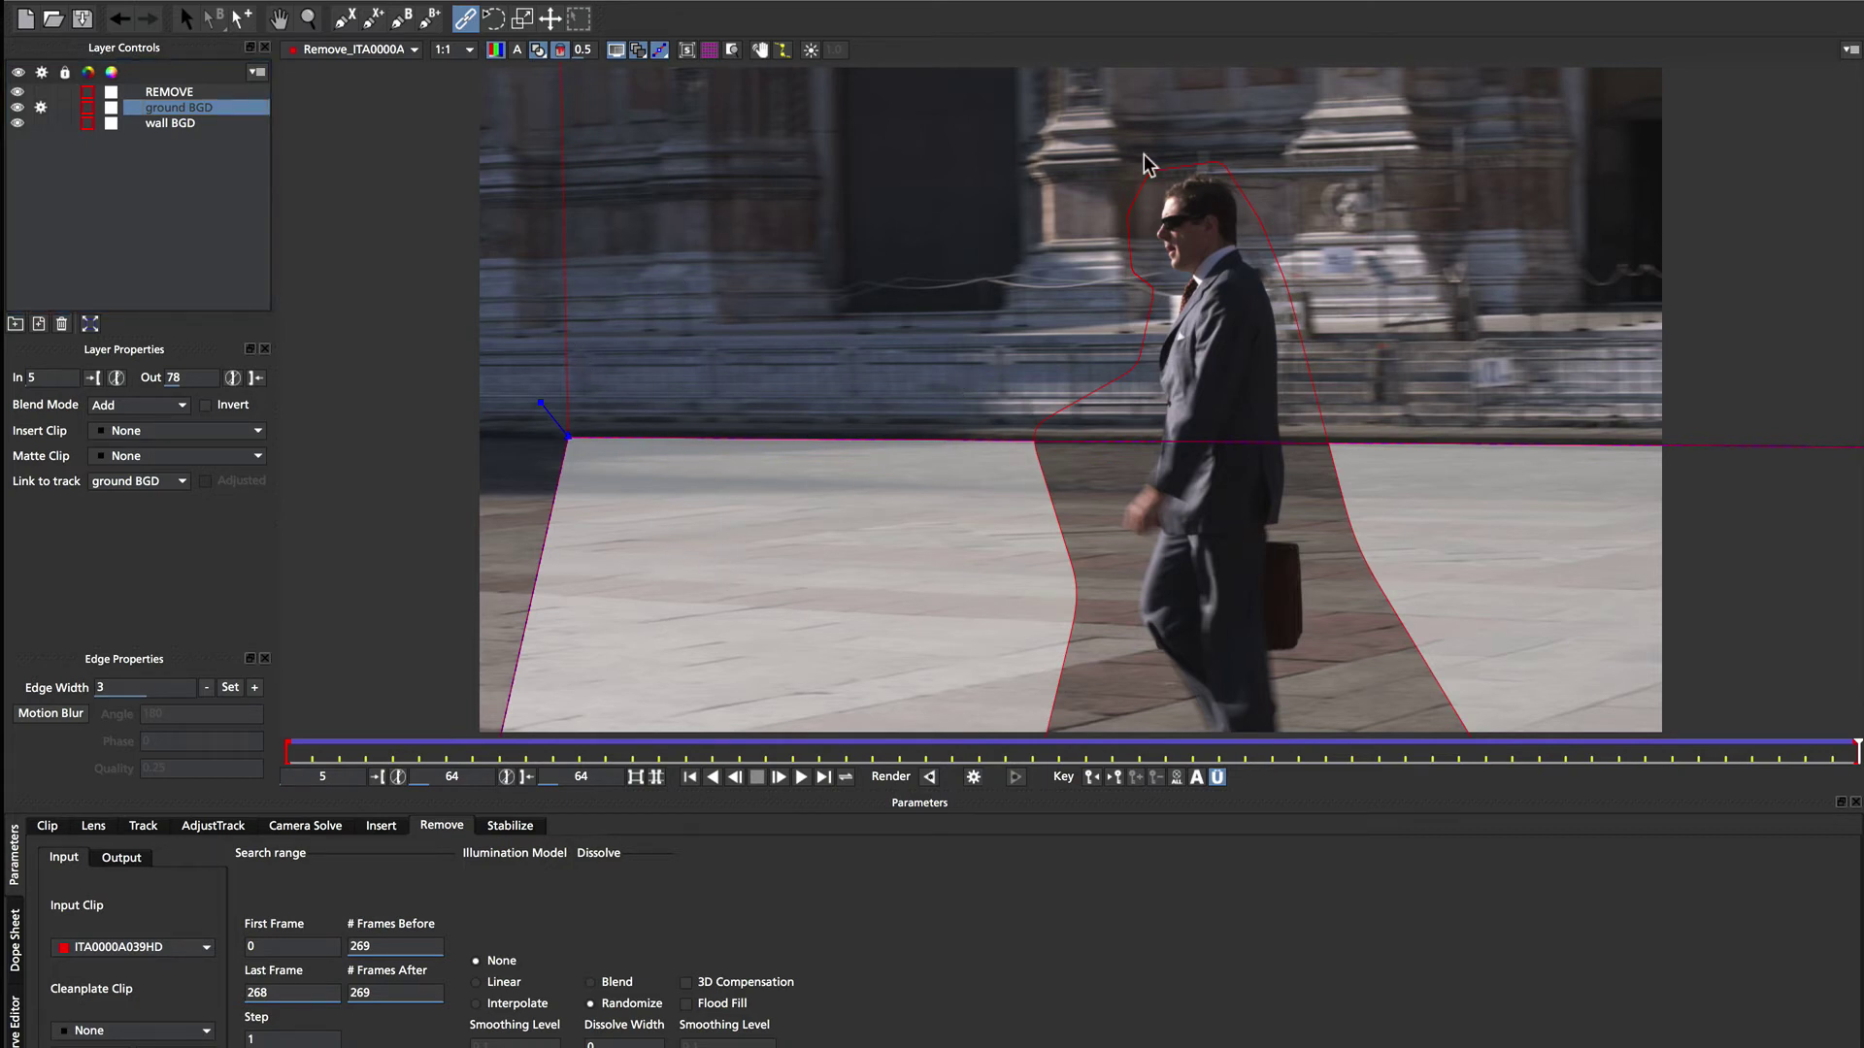
Render the removal forward from frame 5 with the REMOVE layer selected and the matte display turned off.
left_click(690, 777)
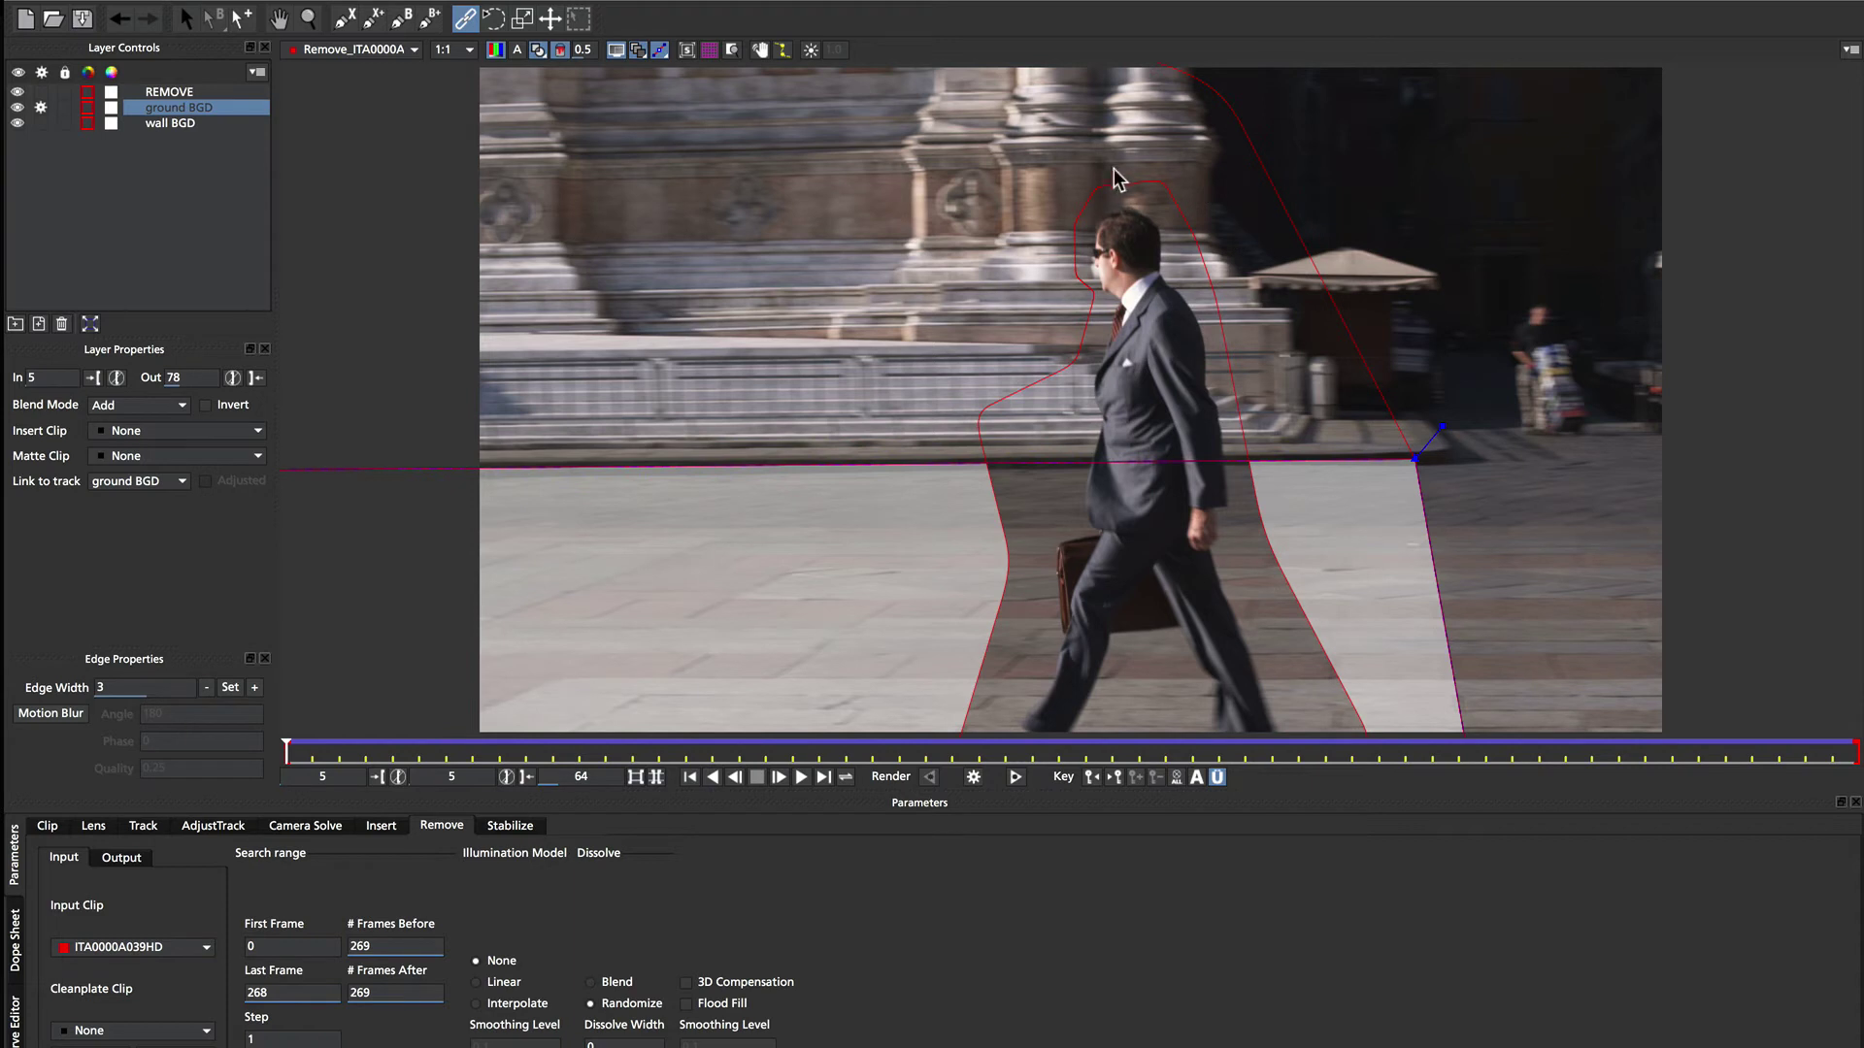
left_click(160, 93)
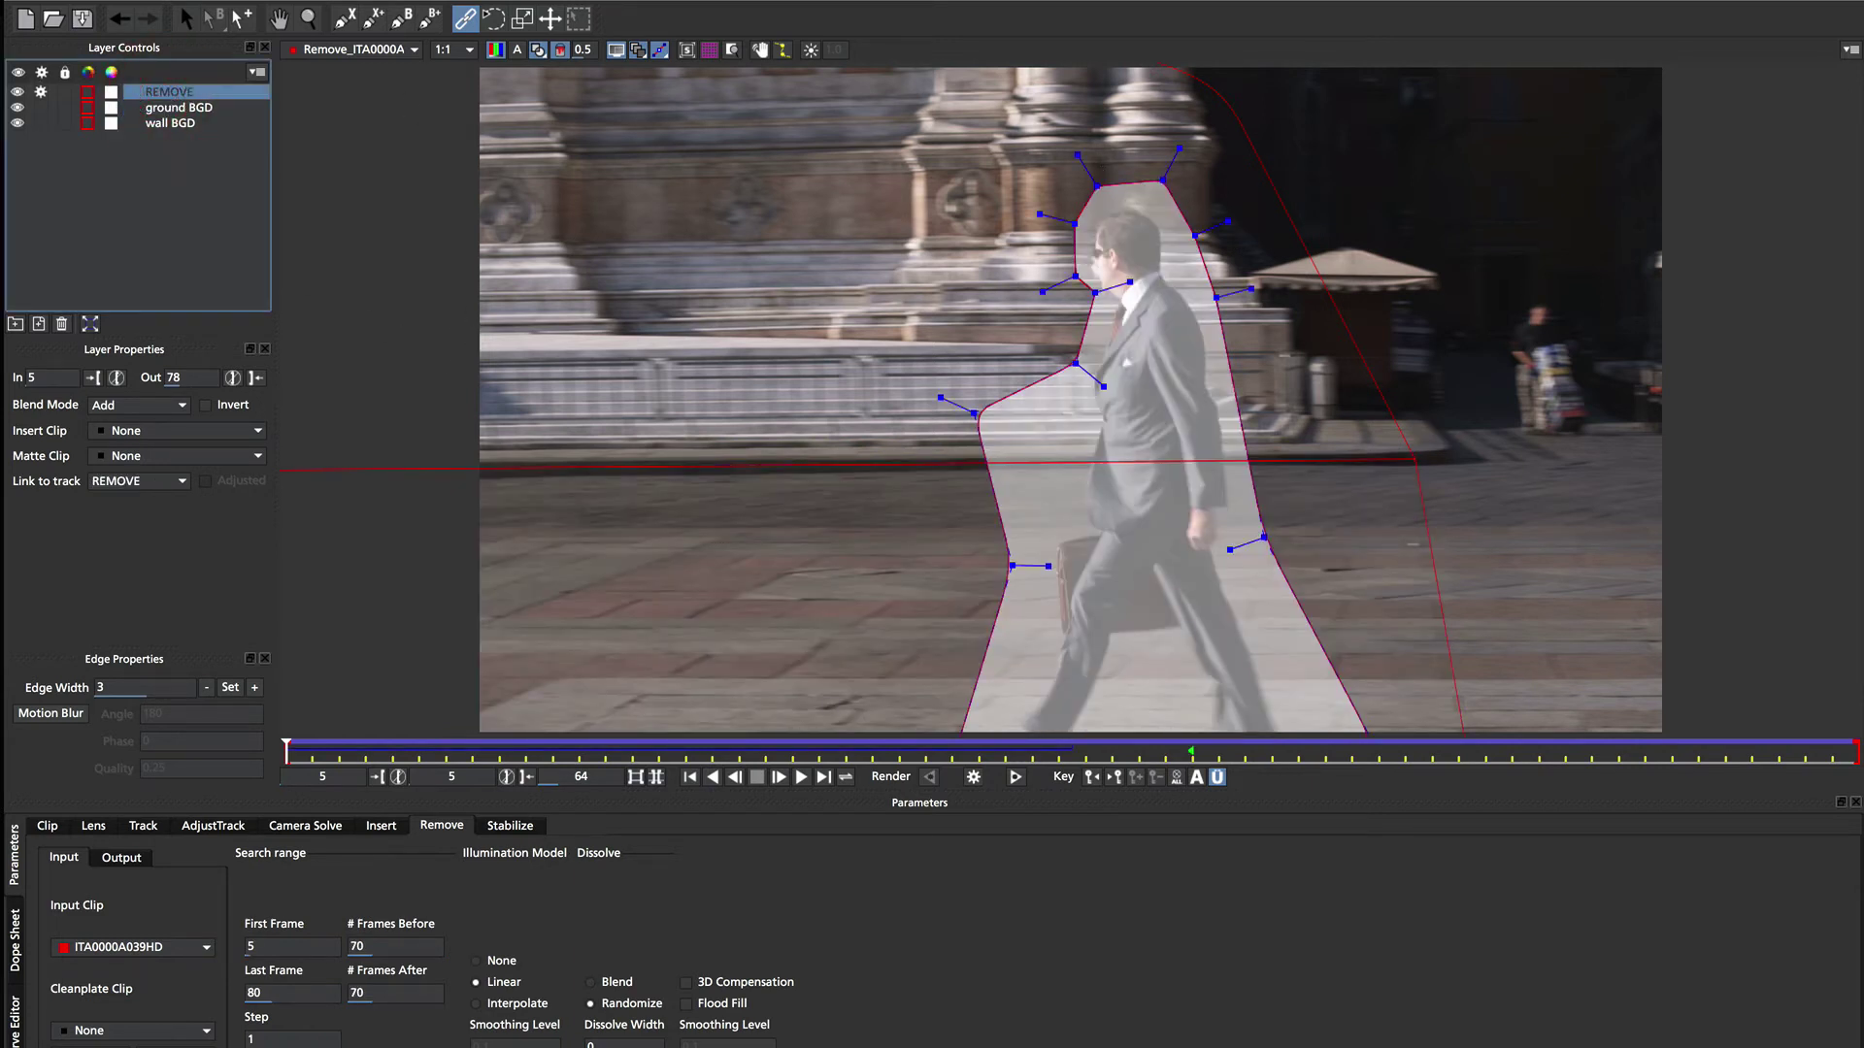
left_click(537, 50)
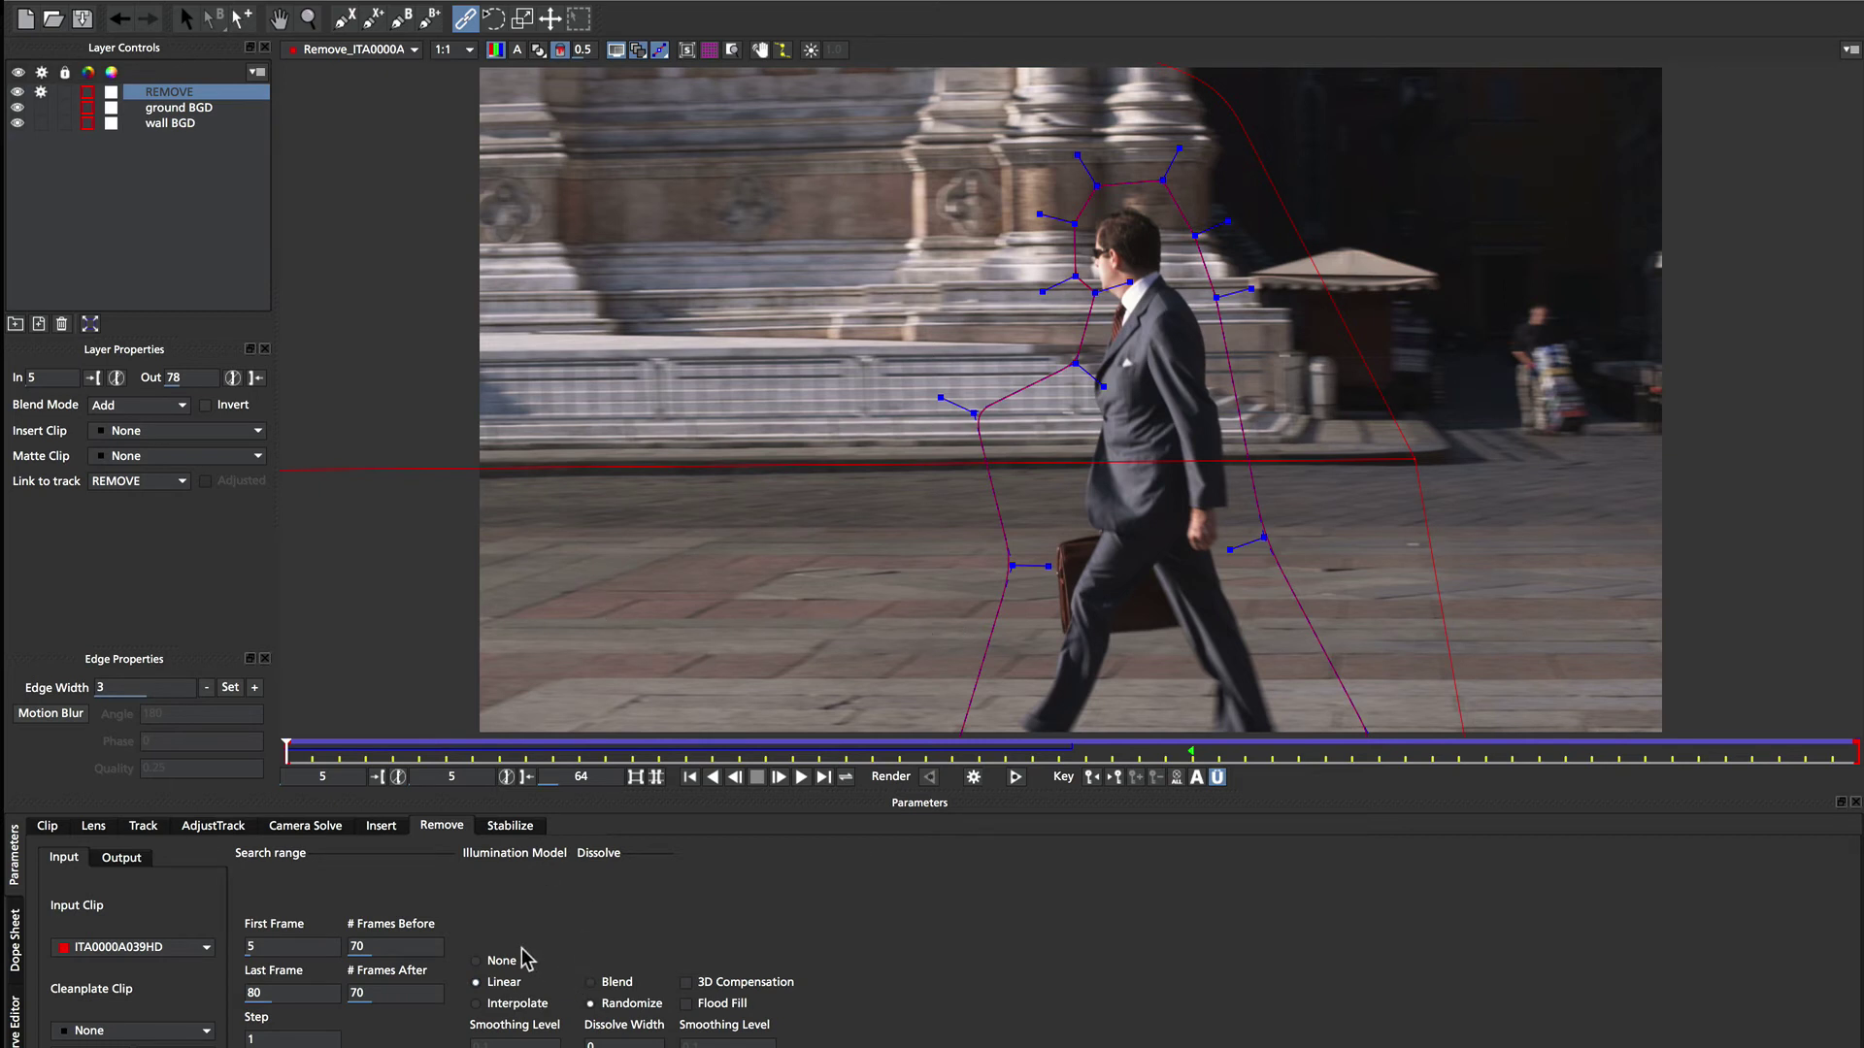
left_click(1016, 777)
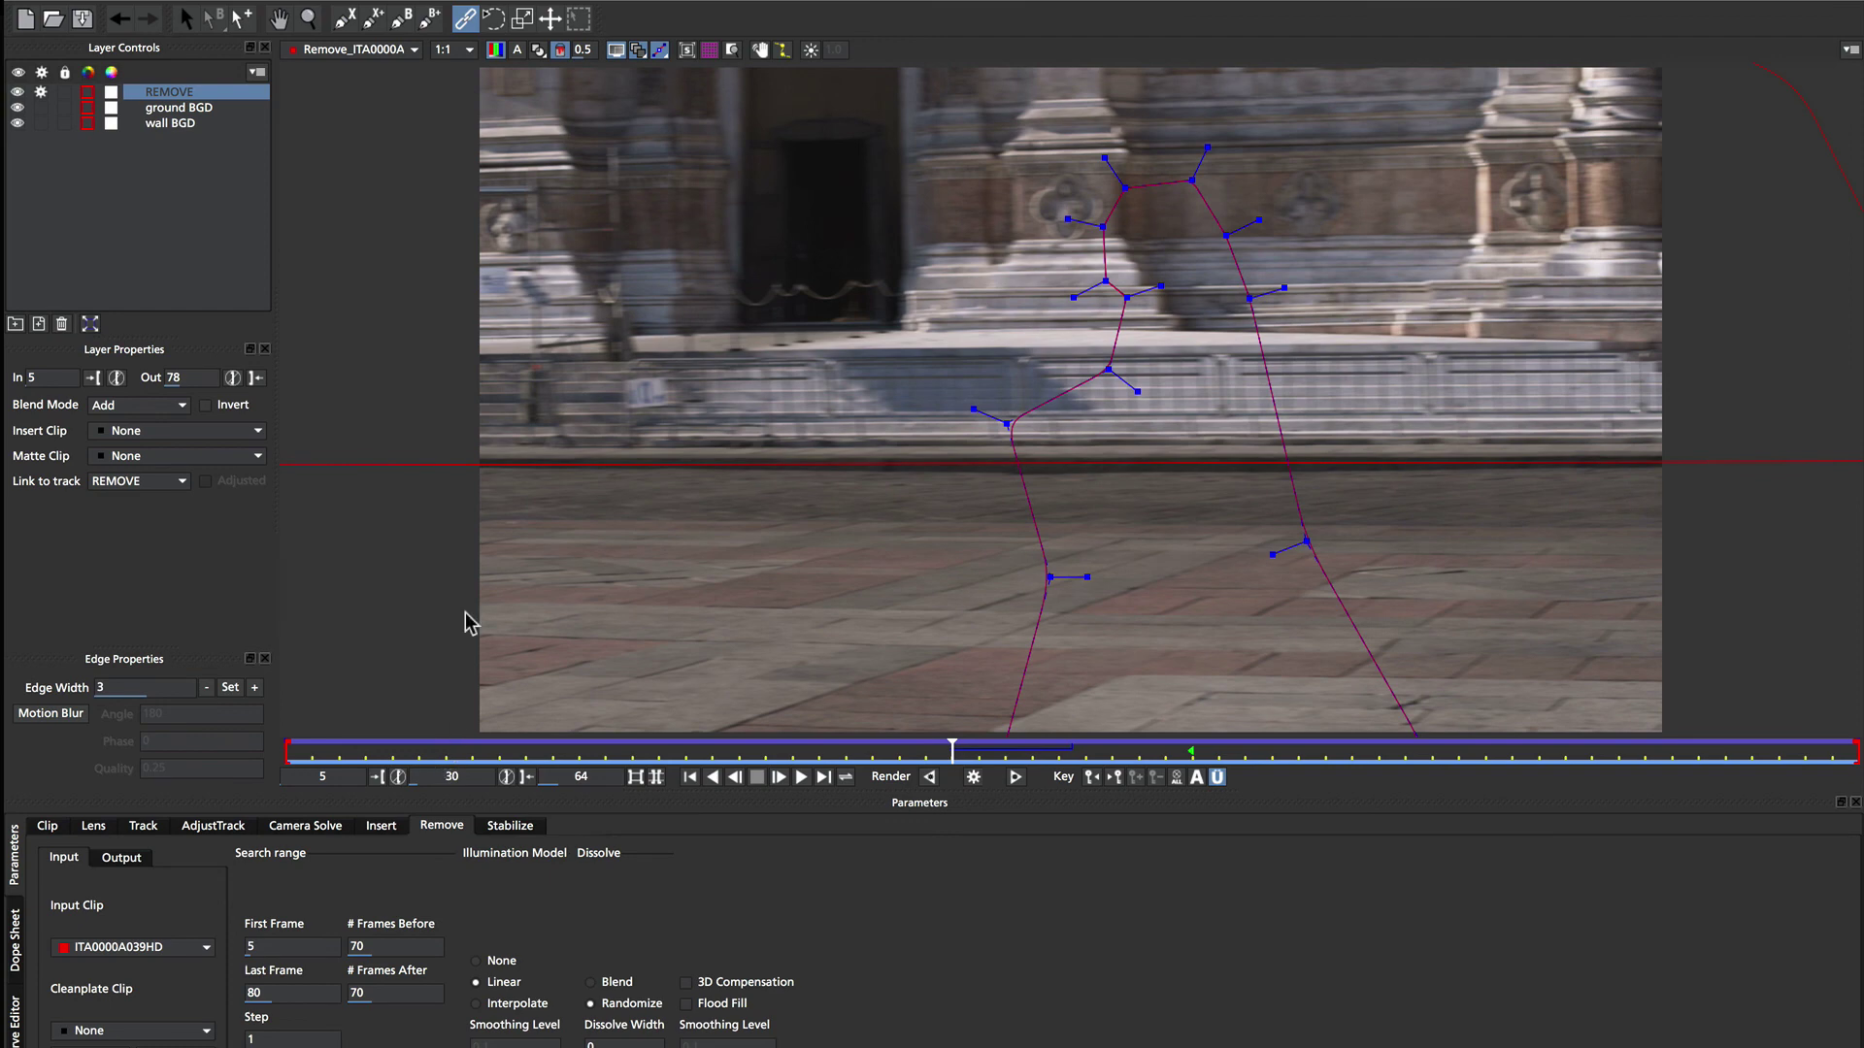
Turn the matte display back on and examine the ground BGD and wall BGD mattes over the rendered frame.
left_click(538, 50)
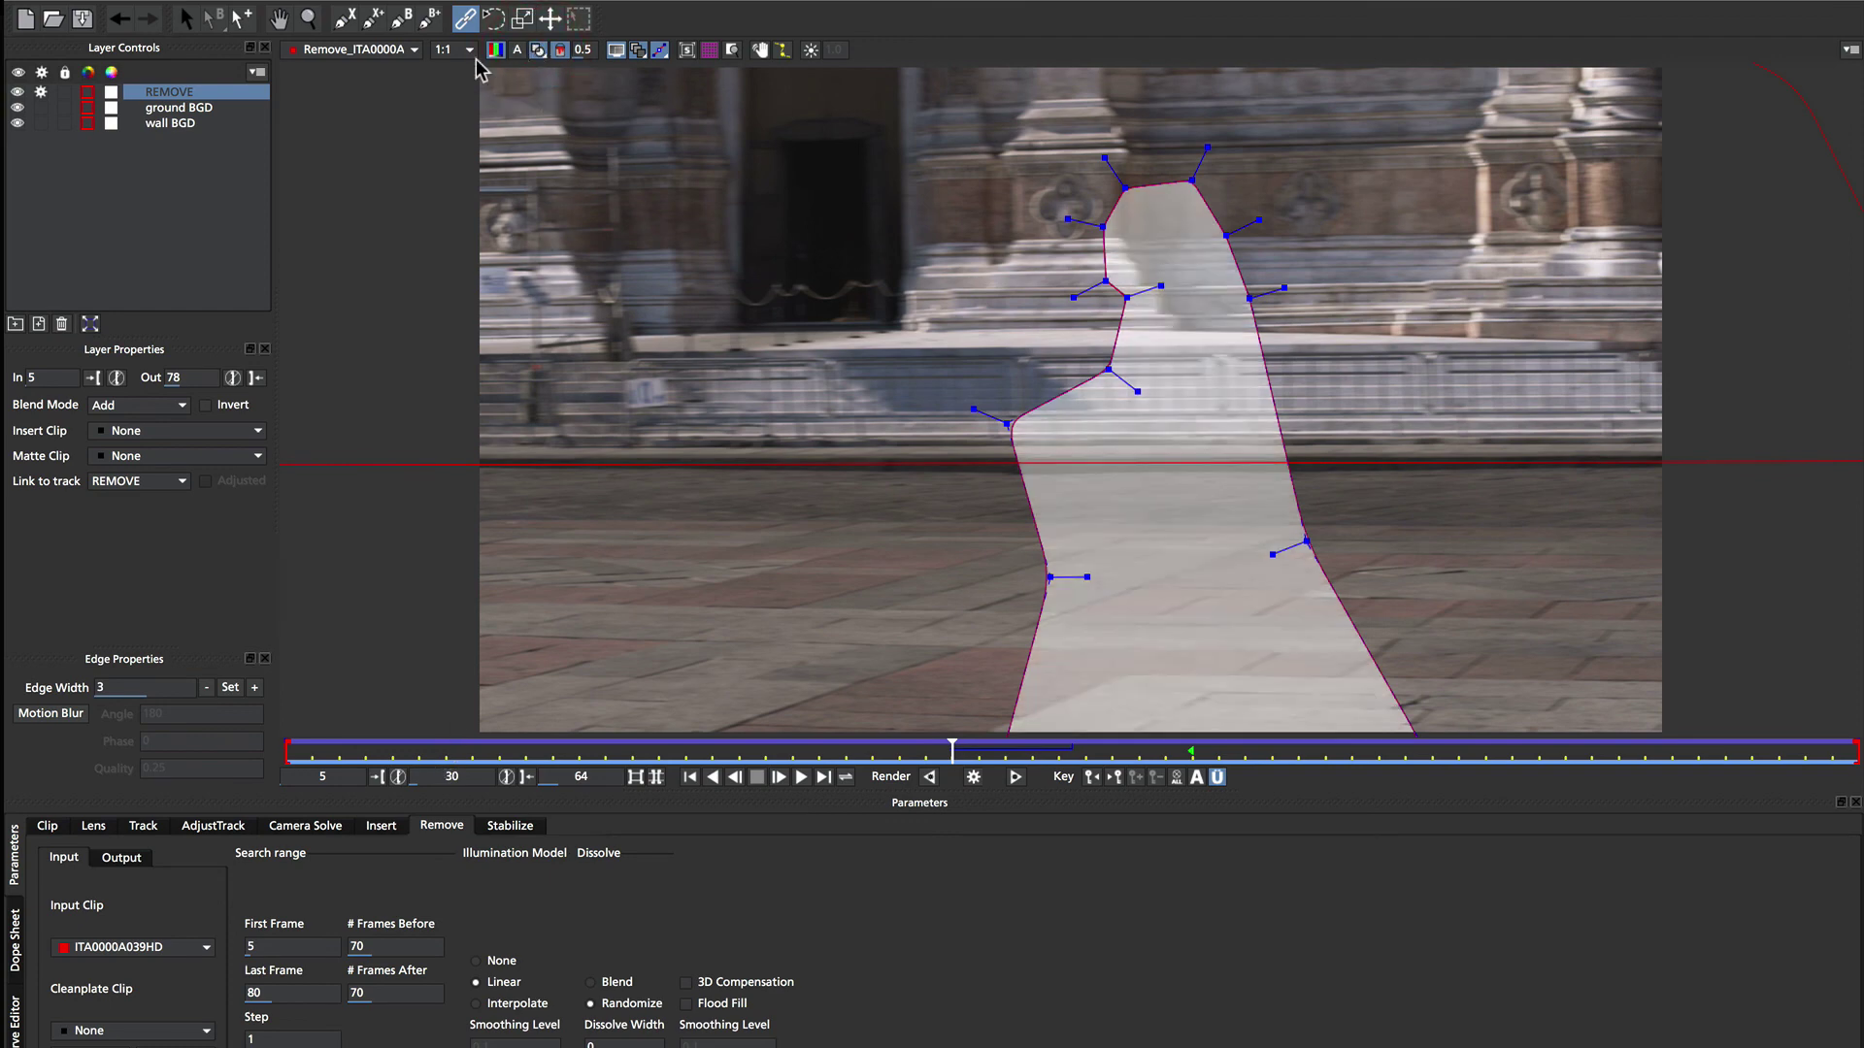
left_click(180, 109)
left_click(171, 123)
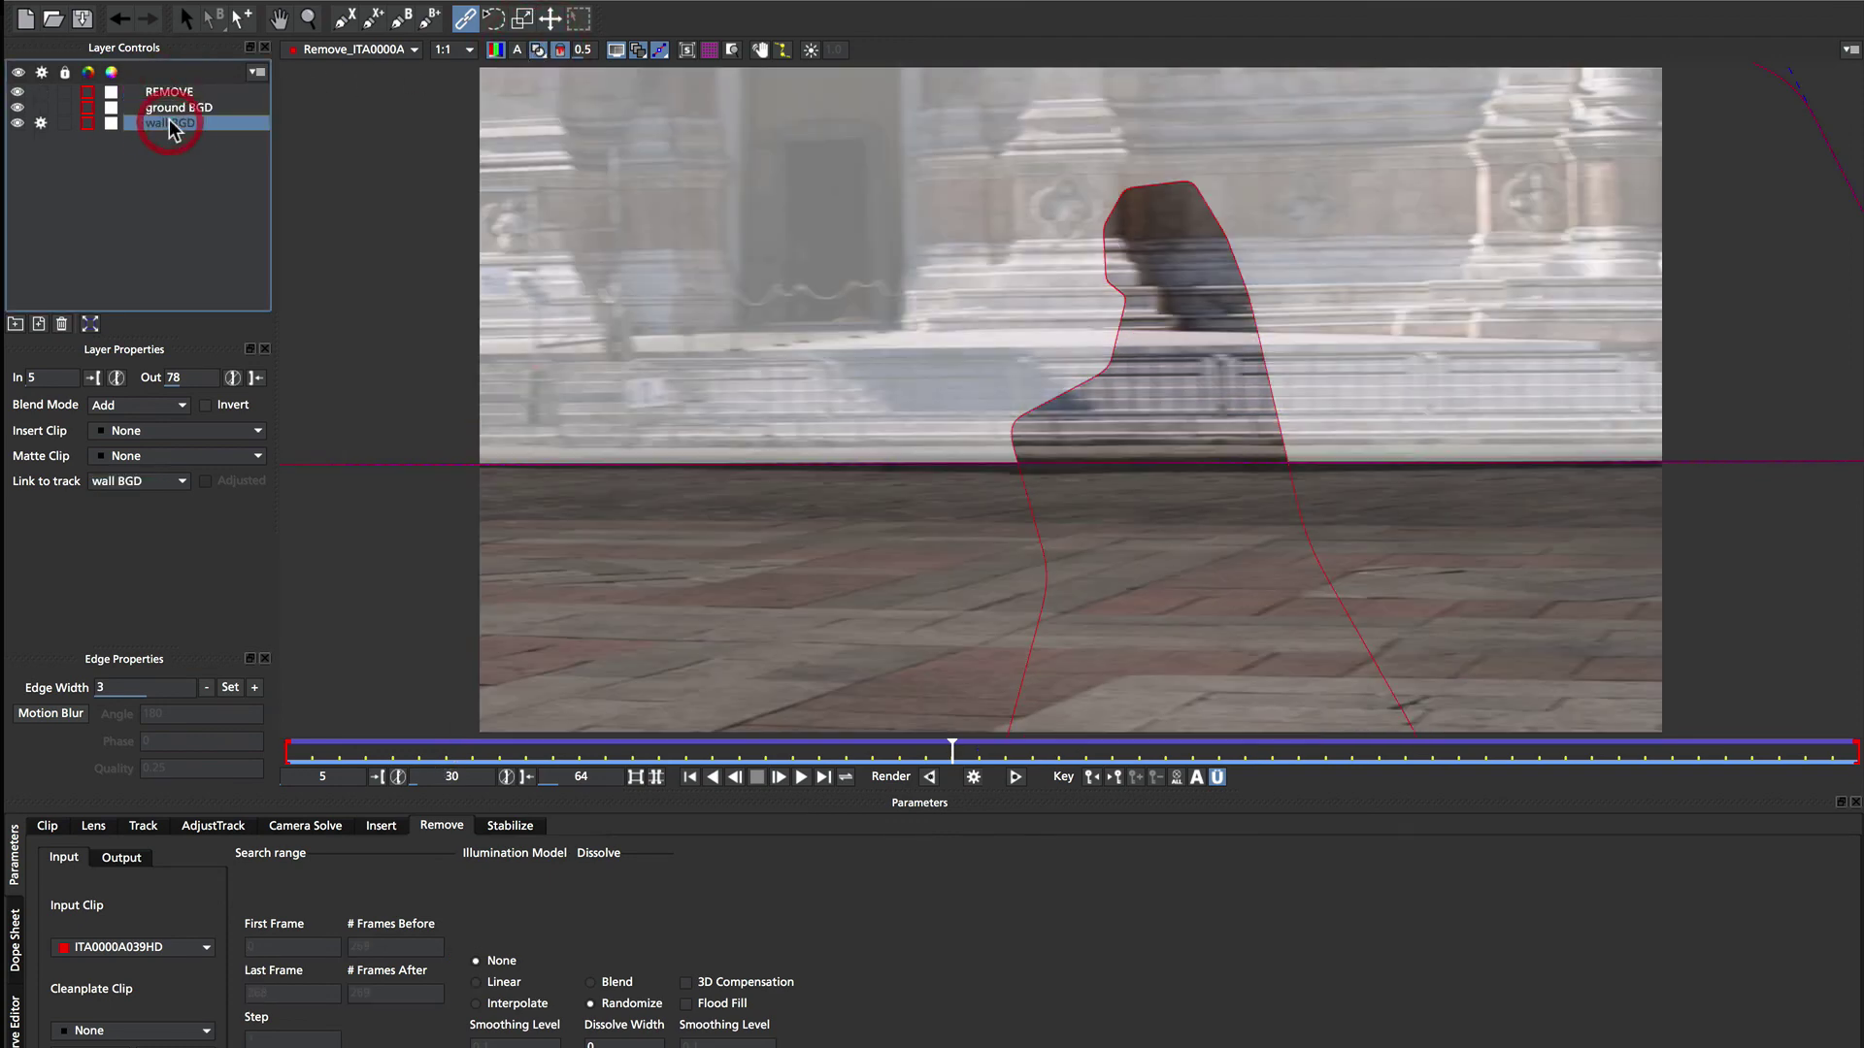